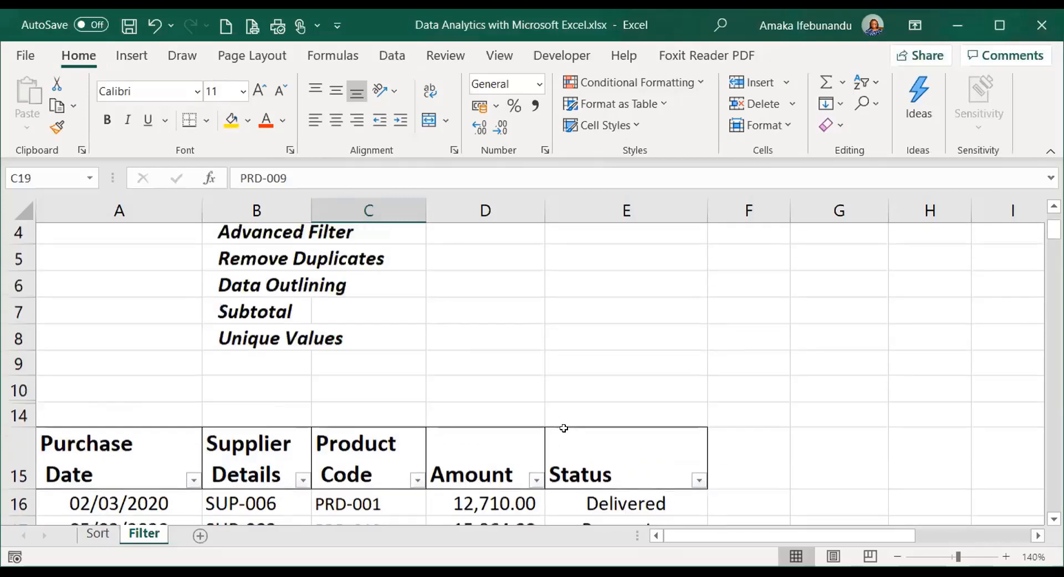
# Step: Sort the purchase records by Product Code in ascending order and maximize the workbook window
pyautogui.scroll(-2, 433, 408)
pyautogui.click(247, 360)
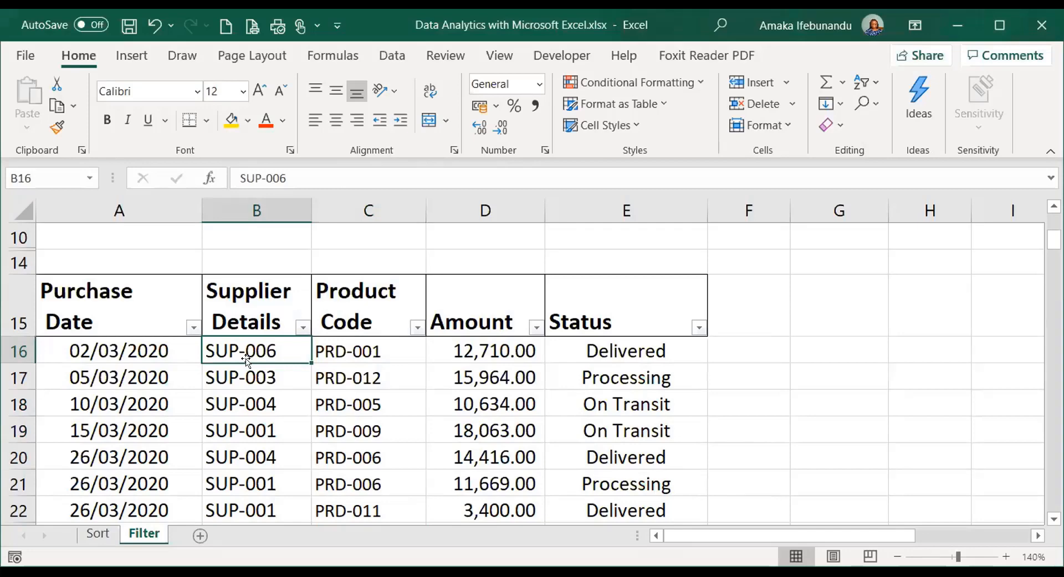
pyautogui.scroll(3, 247, 360)
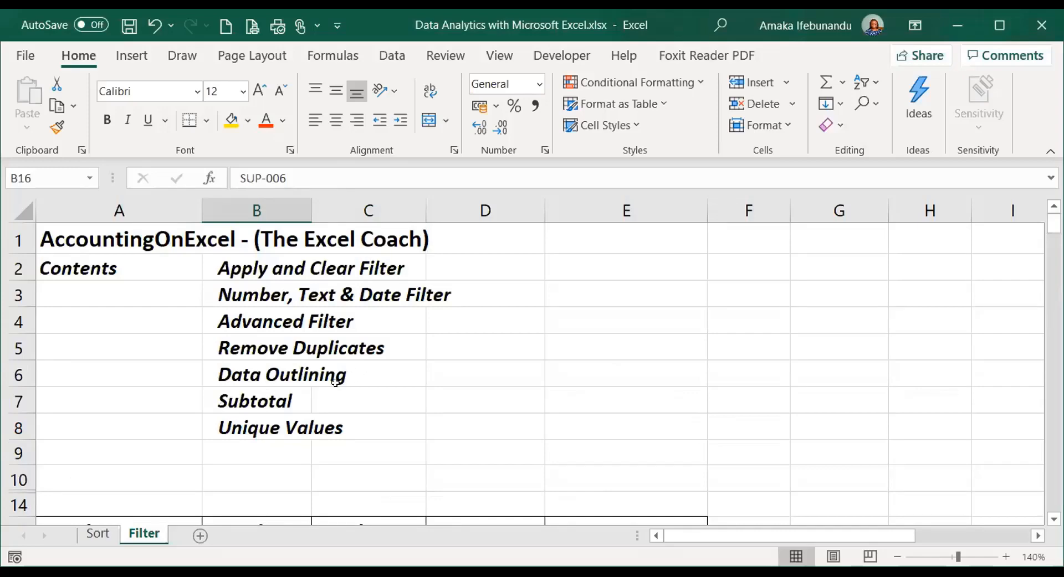
pyautogui.scroll(-3, 333, 388)
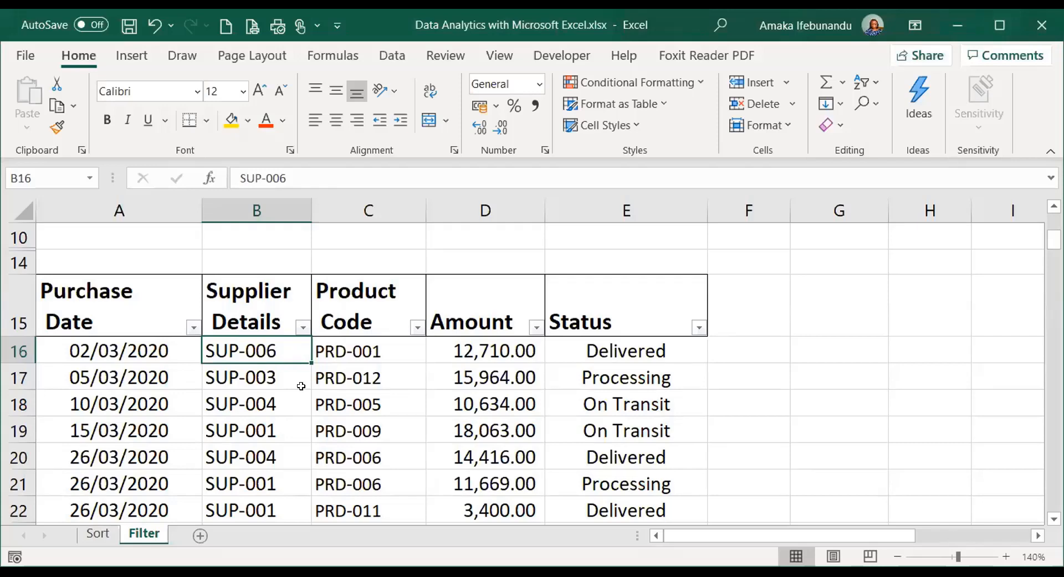
pyautogui.click(385, 349)
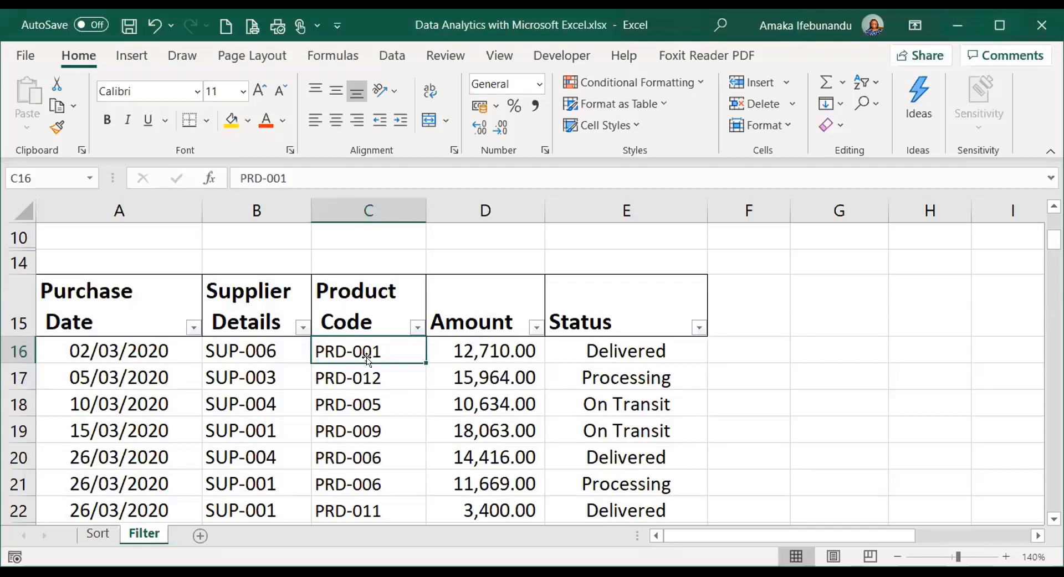
pyautogui.click(339, 374)
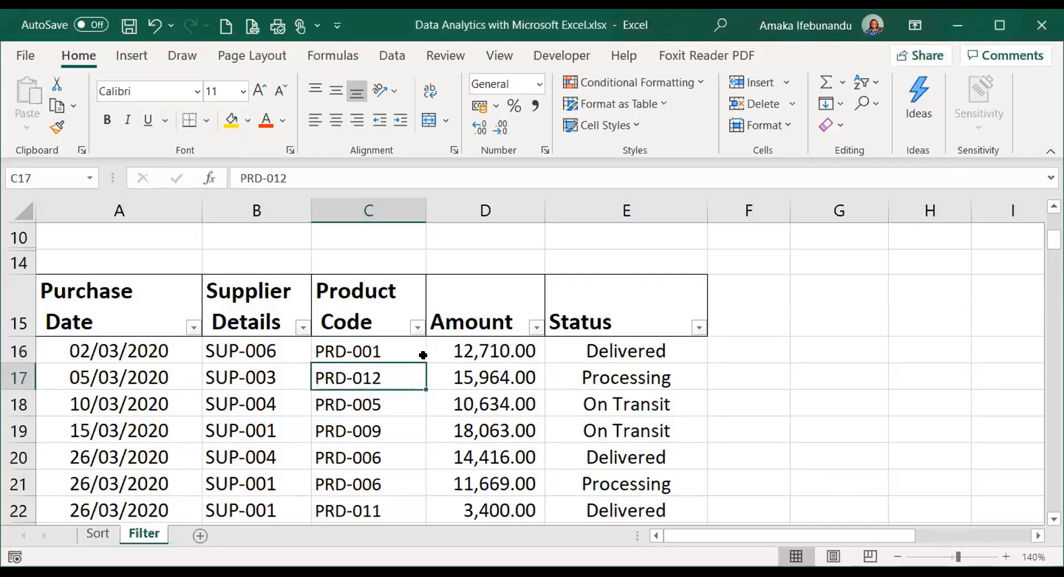
pyautogui.click(388, 57)
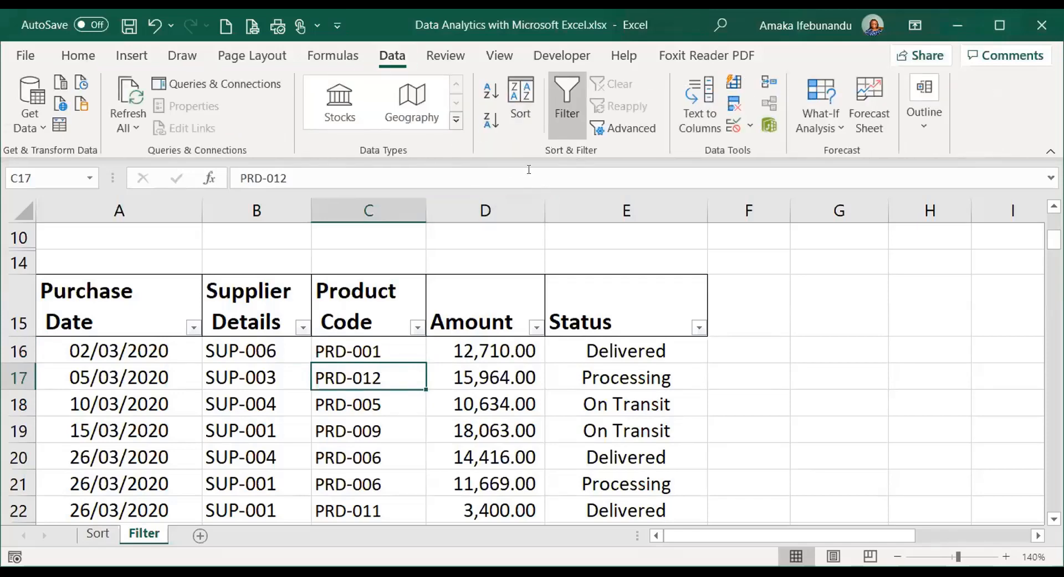
pyautogui.click(483, 90)
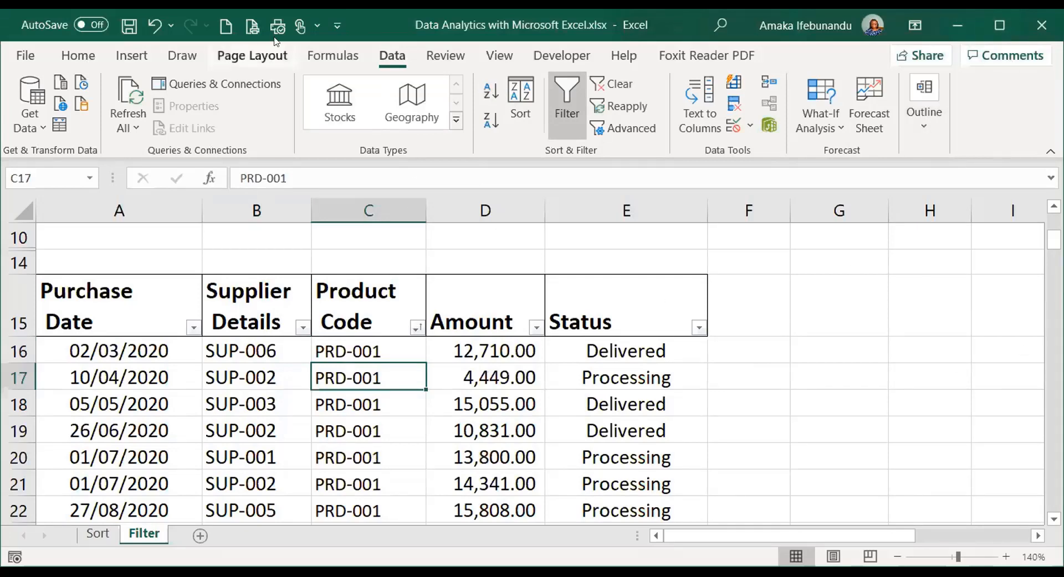
pyautogui.click(993, 25)
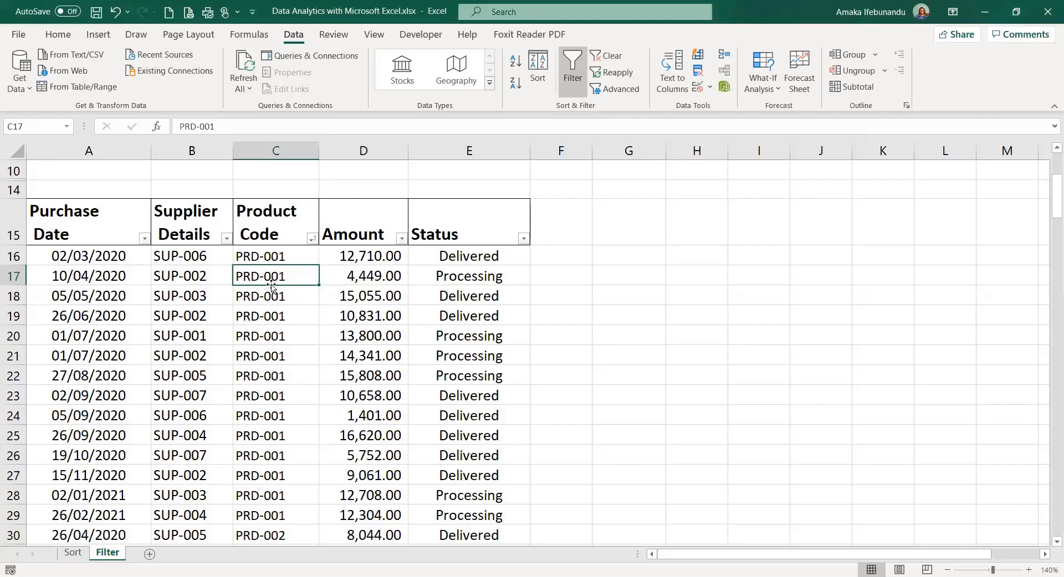
# Step: Look through the sorted purchase records to the end of the list and check how the product codes are grouped
pyautogui.scroll(3, 339, 282)
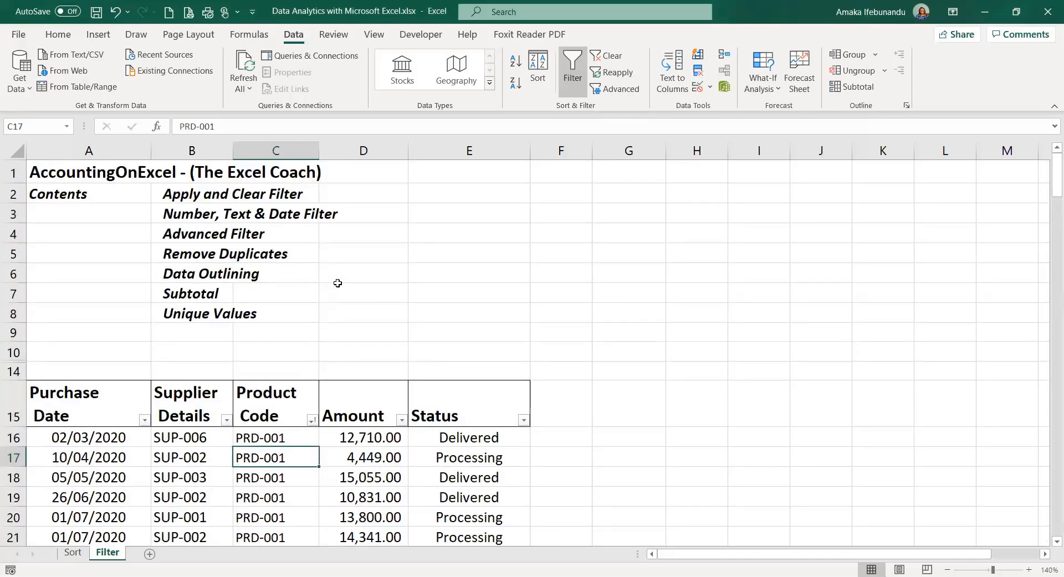
pyautogui.scroll(-1, 331, 356)
pyautogui.scroll(-2, 331, 356)
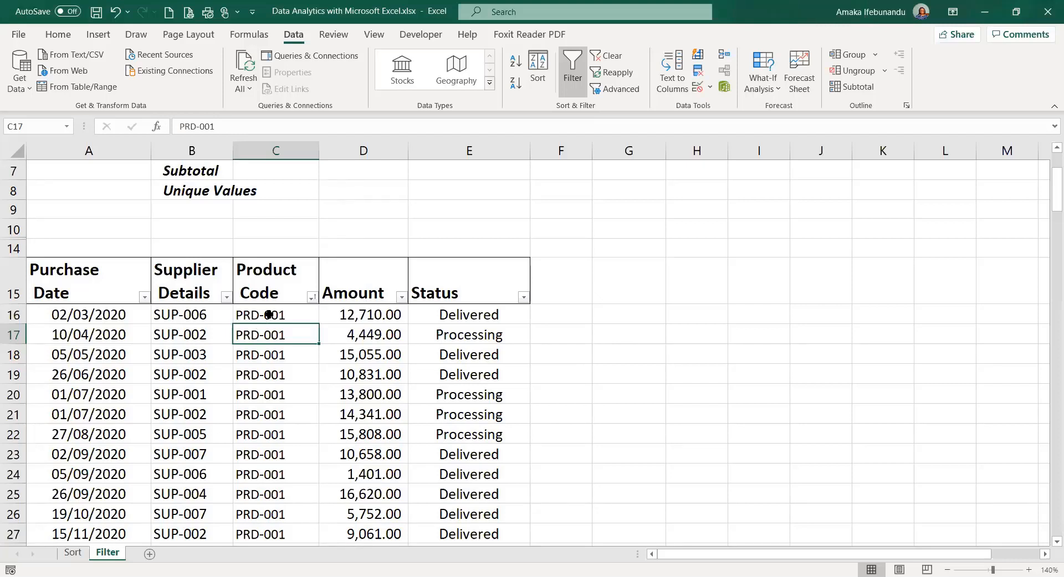
pyautogui.scroll(-20, 269, 314)
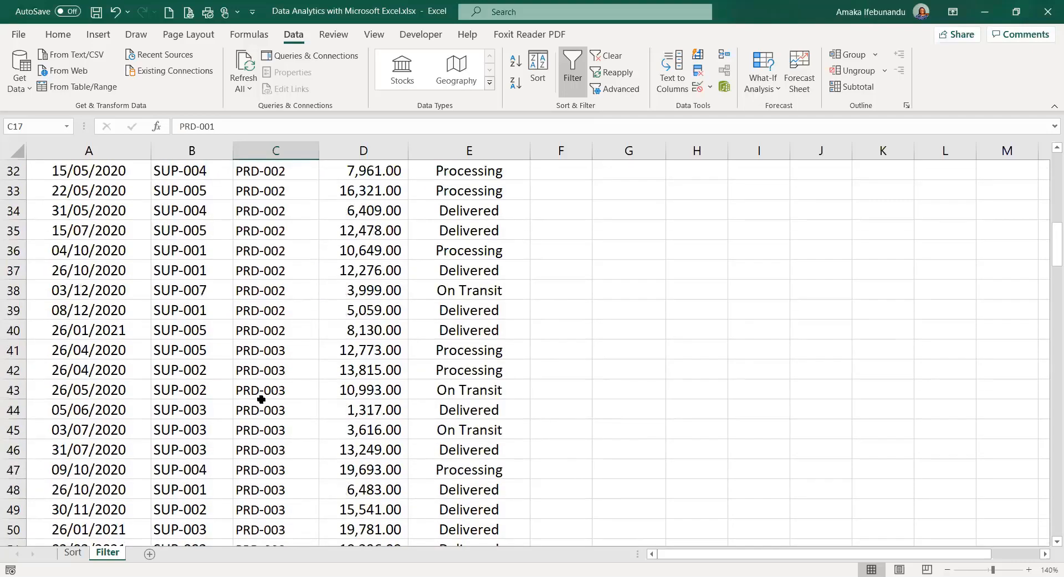
pyautogui.scroll(-9, 255, 425)
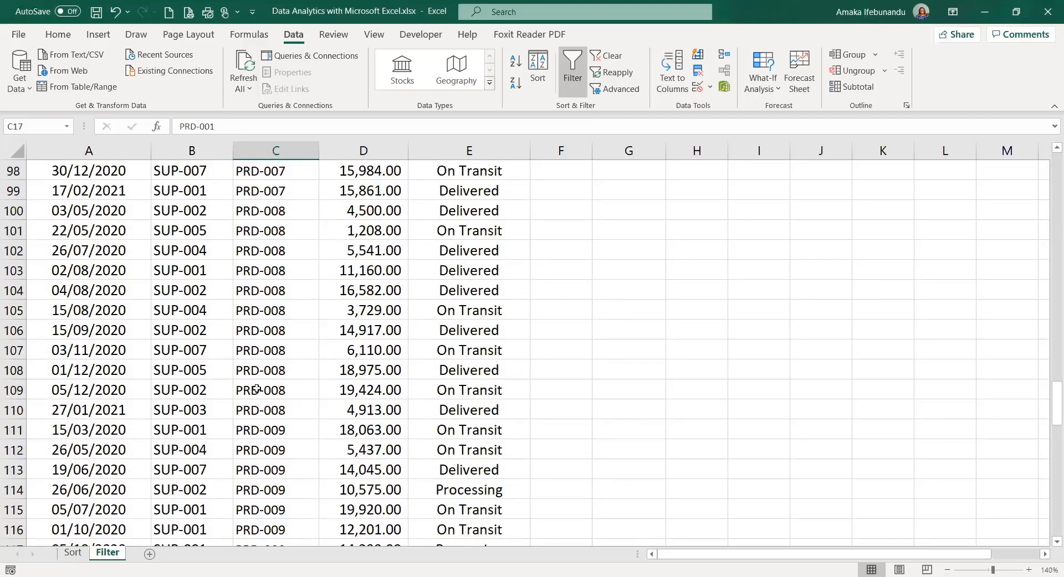
pyautogui.scroll(-8, 252, 388)
pyautogui.scroll(-12, 248, 411)
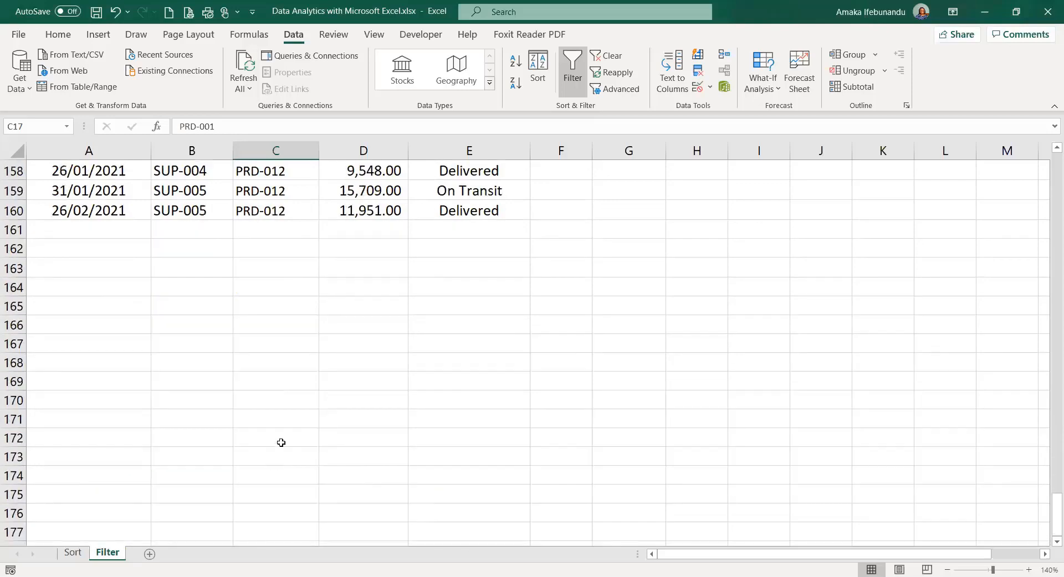
pyautogui.scroll(18, 277, 244)
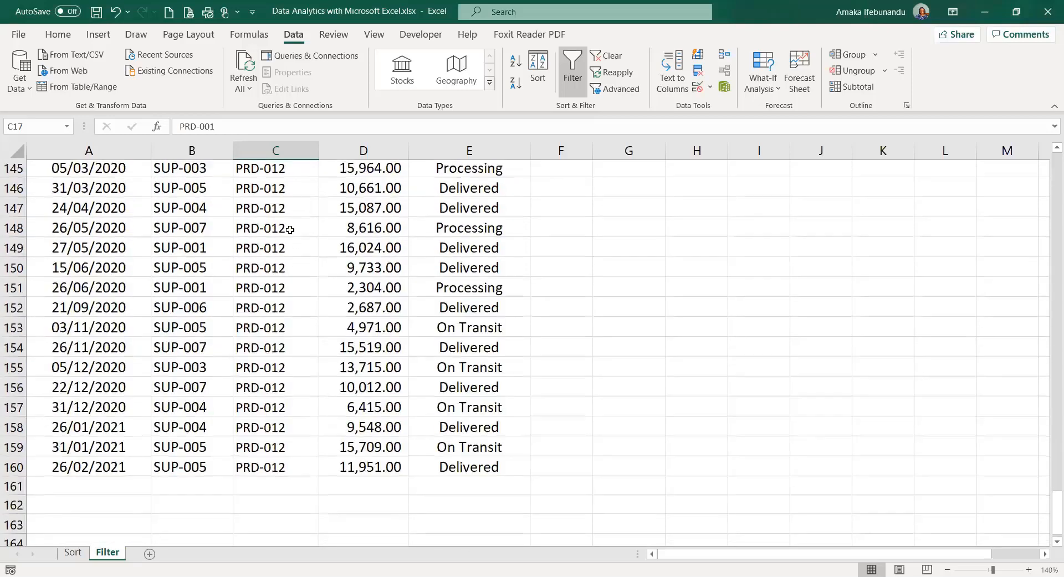
pyautogui.scroll(20, 262, 267)
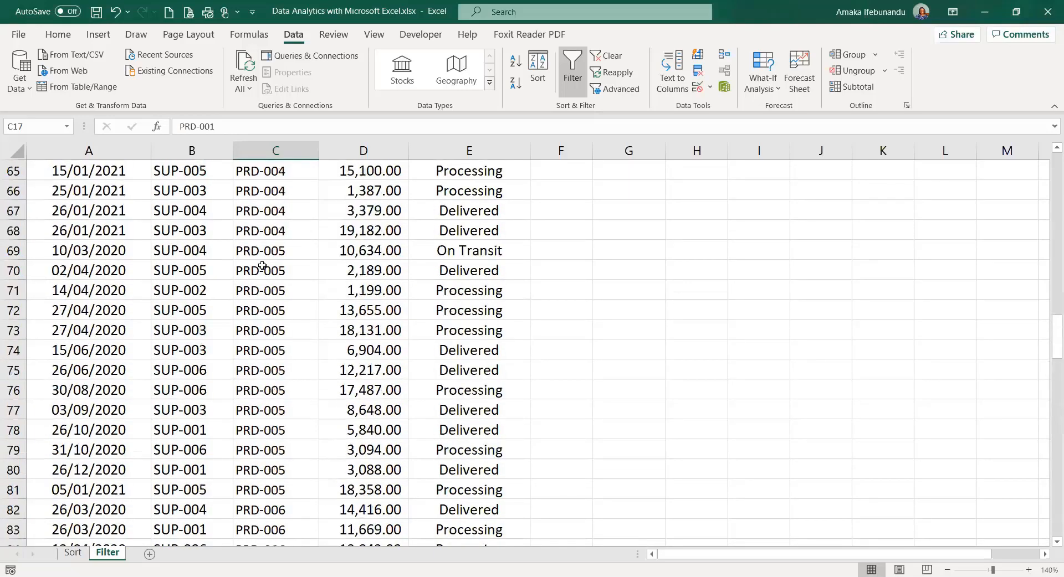
pyautogui.scroll(9, 262, 266)
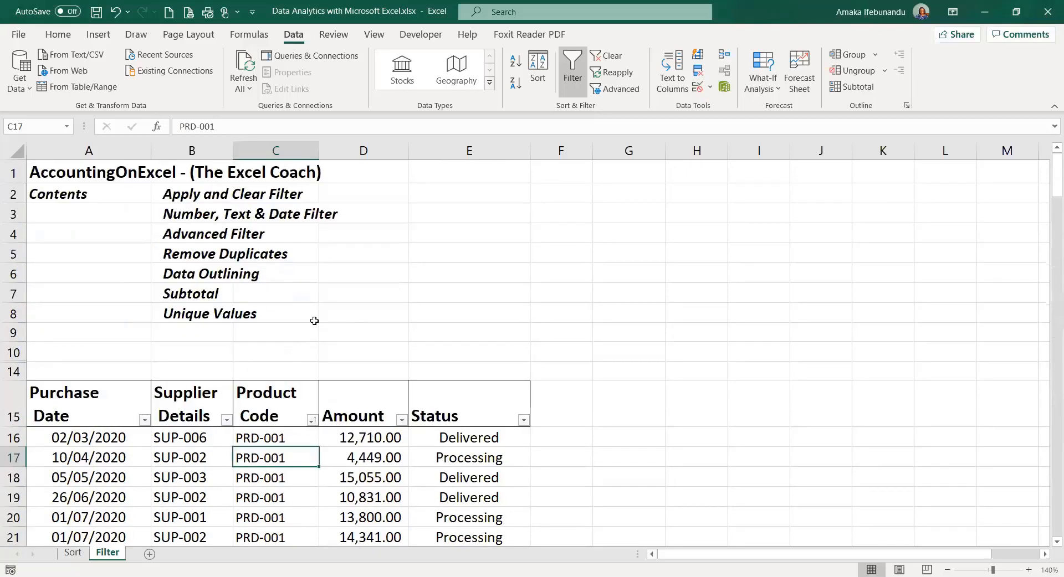
# Step: Set up a Subtotal on the purchase table at each change in Product Code, using the Count function
pyautogui.scroll(-3, 314, 318)
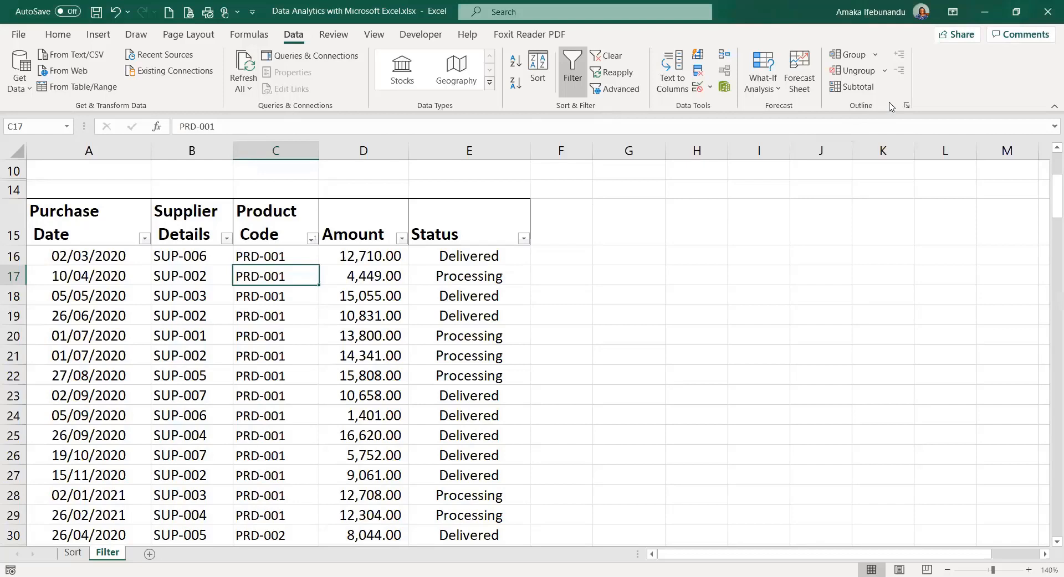
pyautogui.click(855, 88)
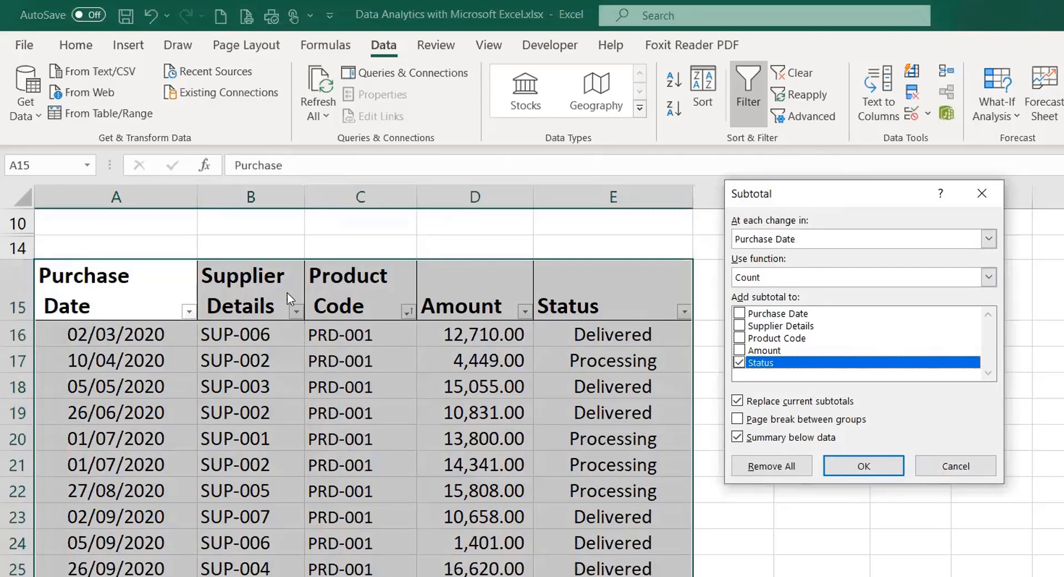
pyautogui.click(988, 240)
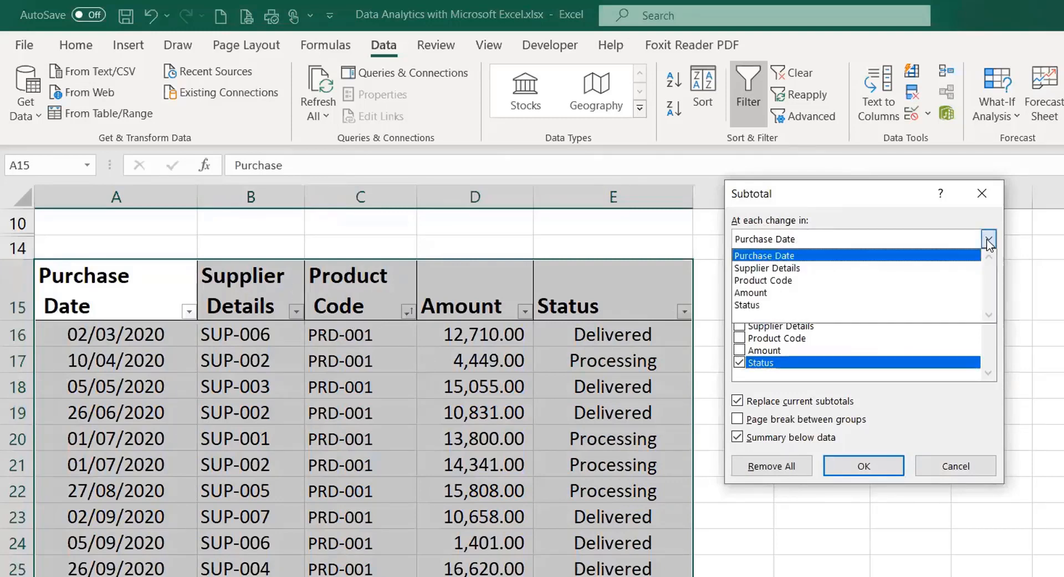
pyautogui.click(853, 281)
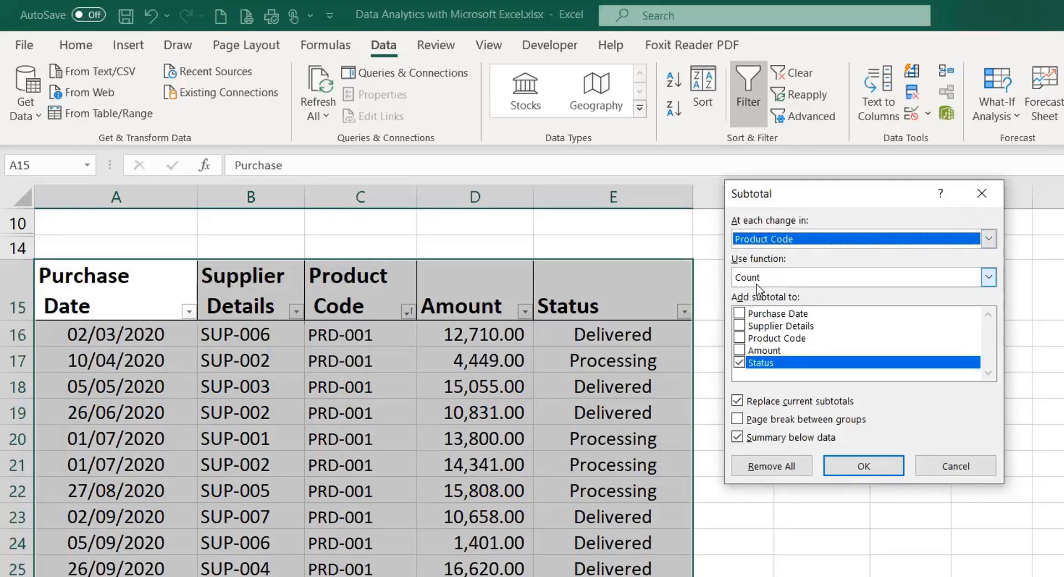
pyautogui.click(988, 279)
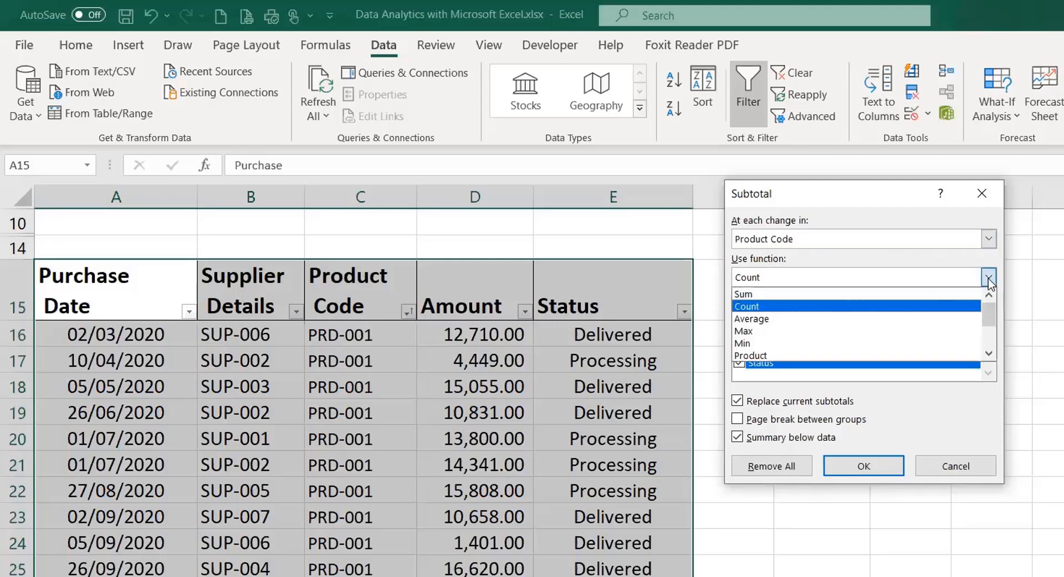
pyautogui.click(766, 307)
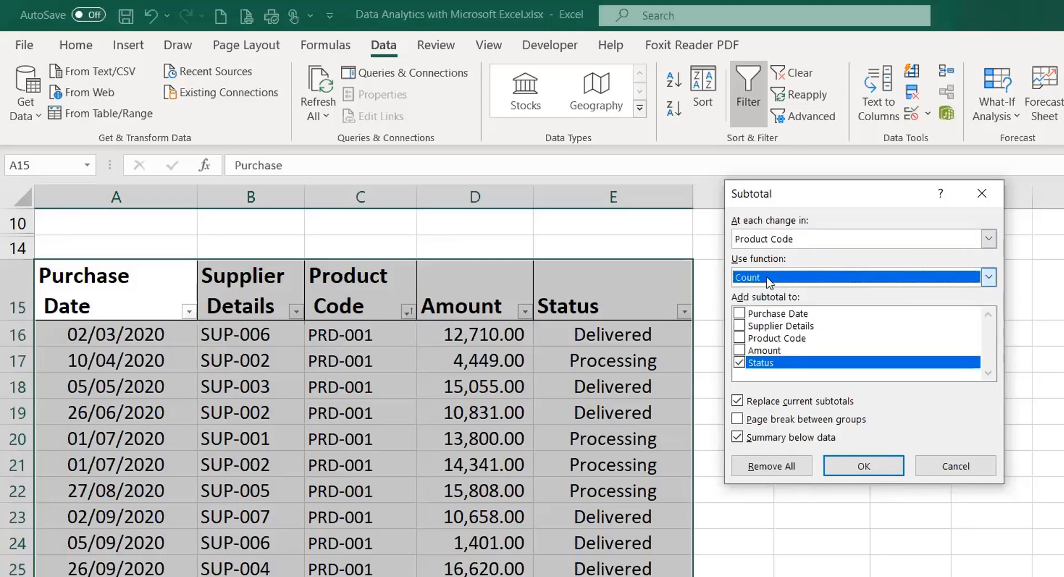
# Step: Add the subtotal to Product Code instead of Status and apply it to the table
pyautogui.click(739, 339)
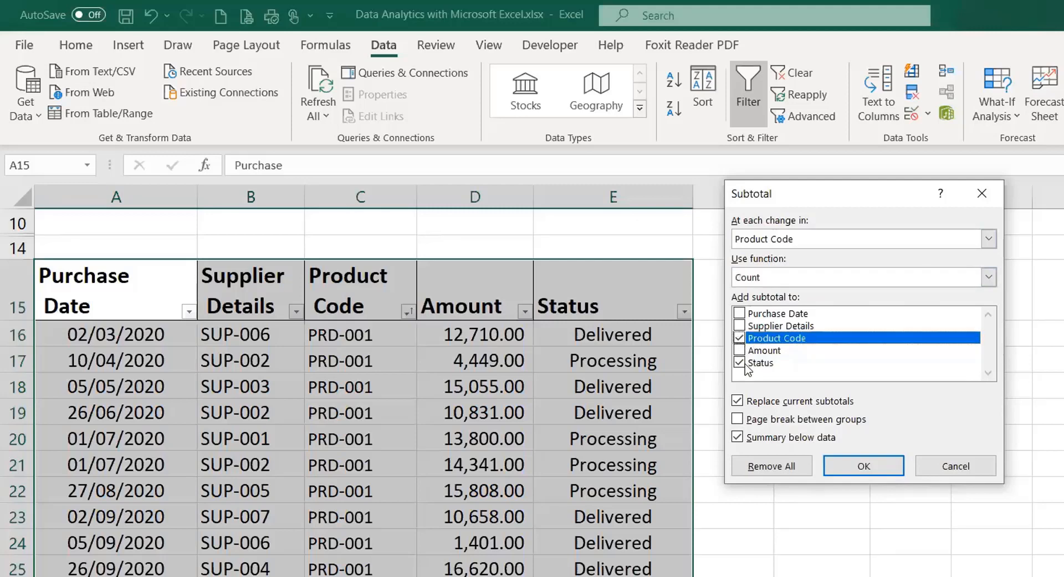
pyautogui.click(739, 363)
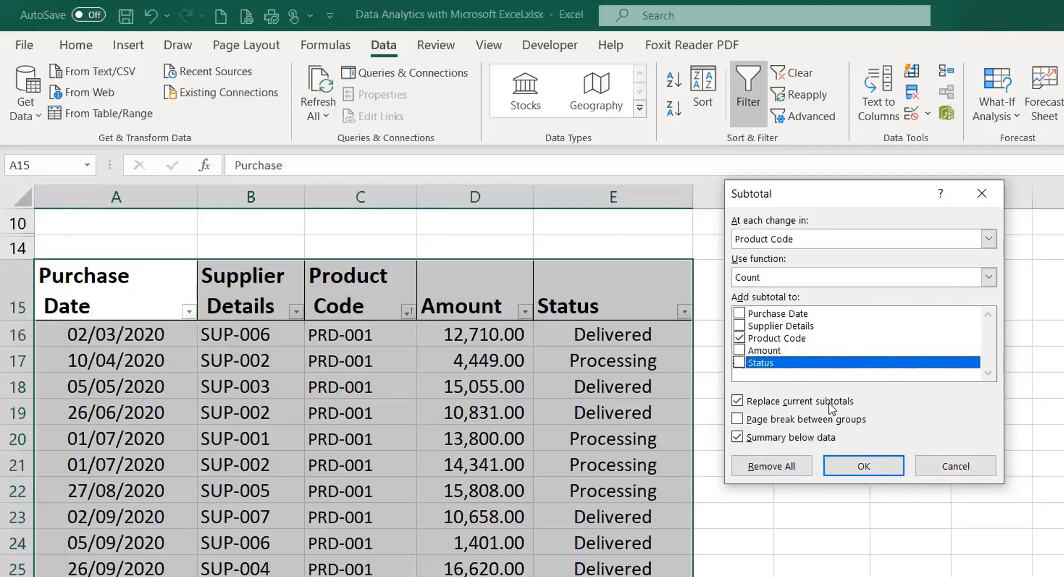
pyautogui.click(859, 468)
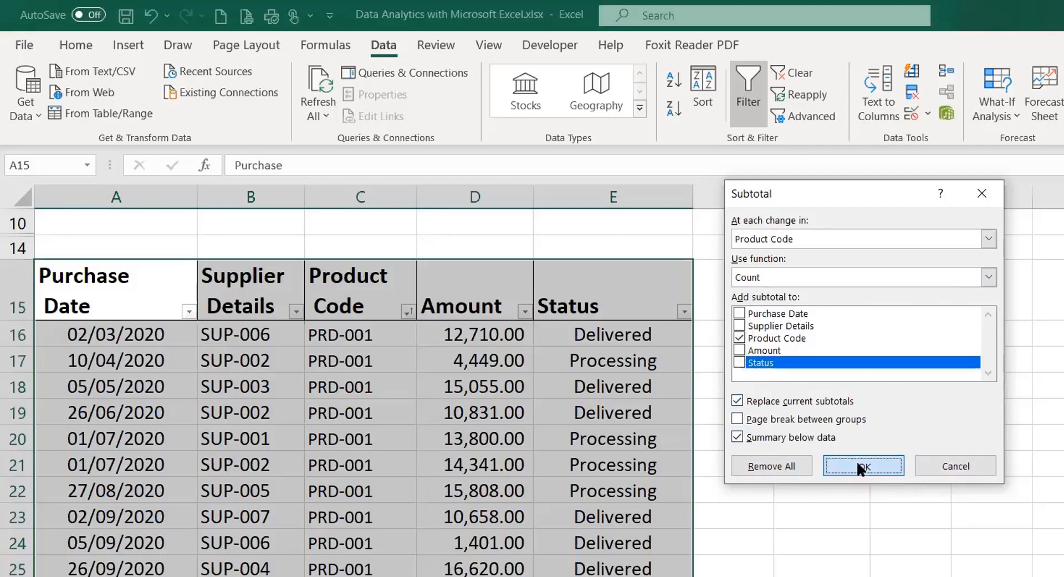
pyautogui.click(436, 361)
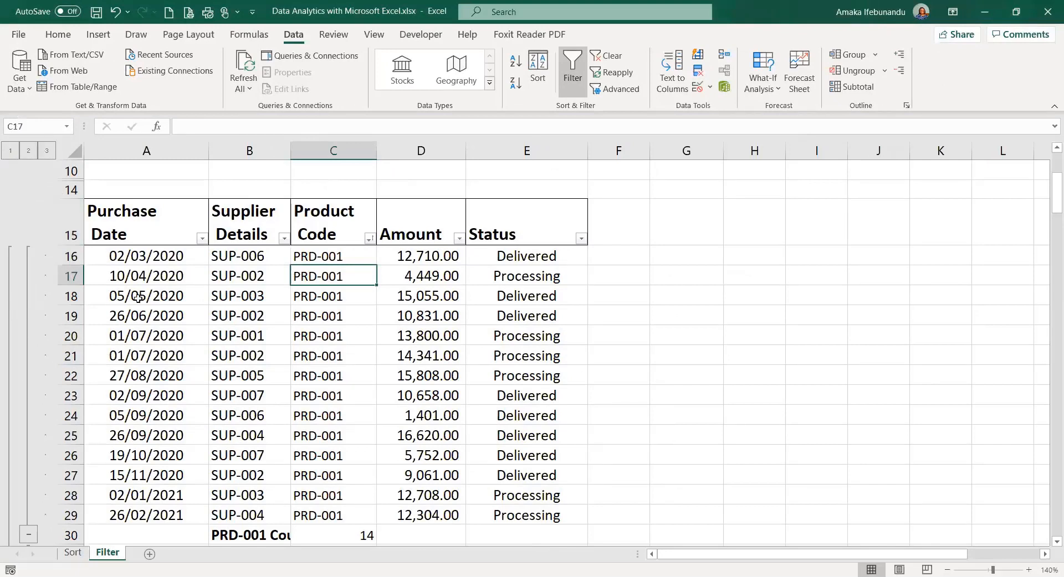
# Step: Examine the count rows and their SUBTOTAL formulas beneath the product code groups, starting with PRD-001
pyautogui.scroll(-1, 253, 315)
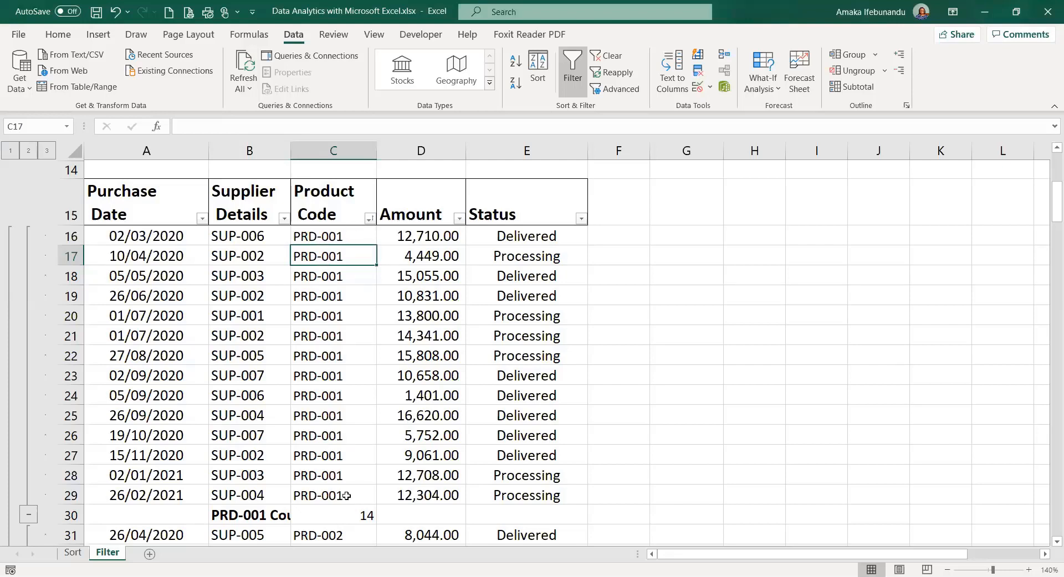
pyautogui.click(266, 517)
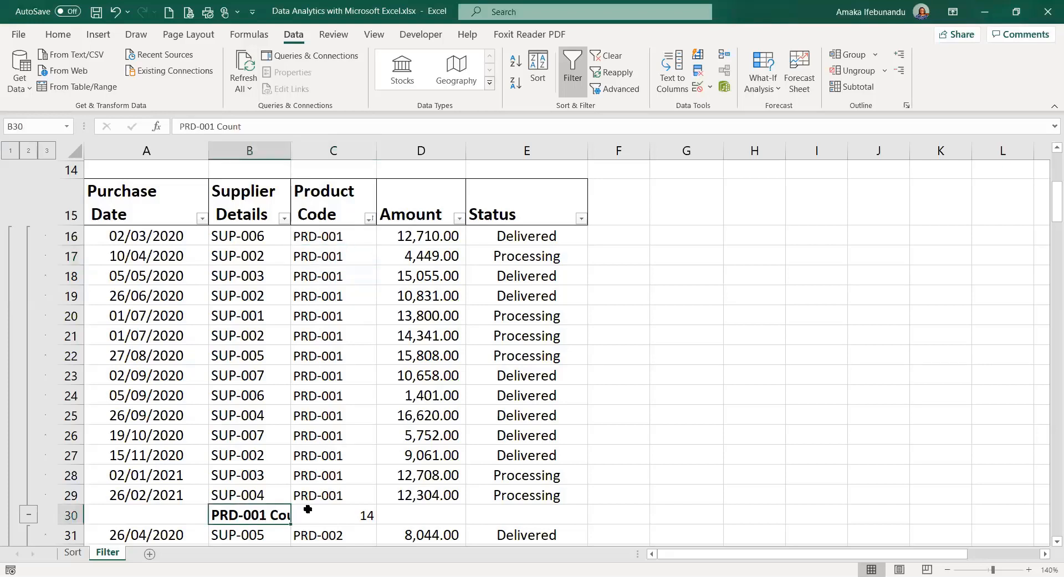
pyautogui.click(344, 511)
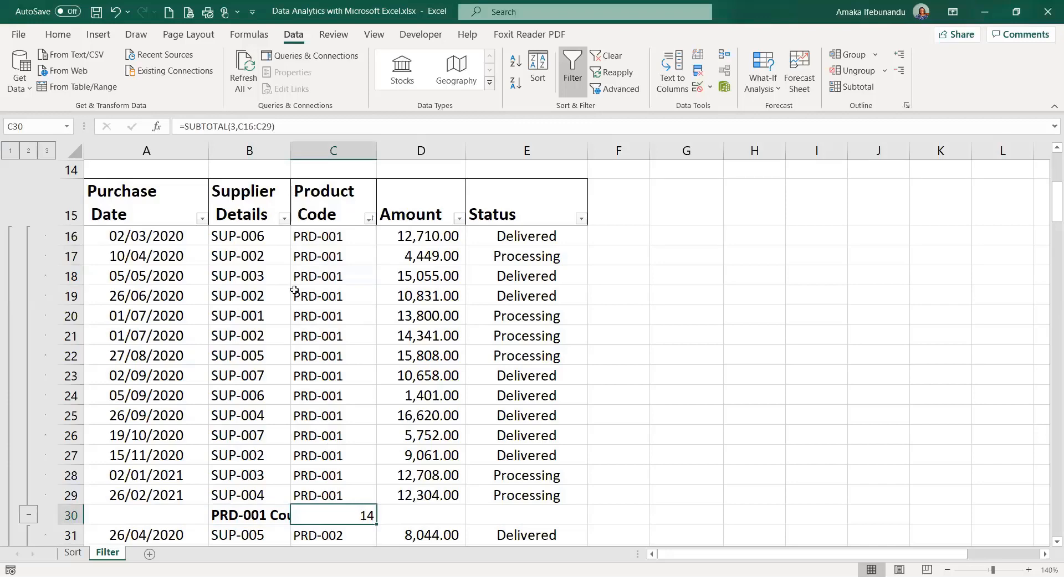
pyautogui.scroll(-4, 340, 492)
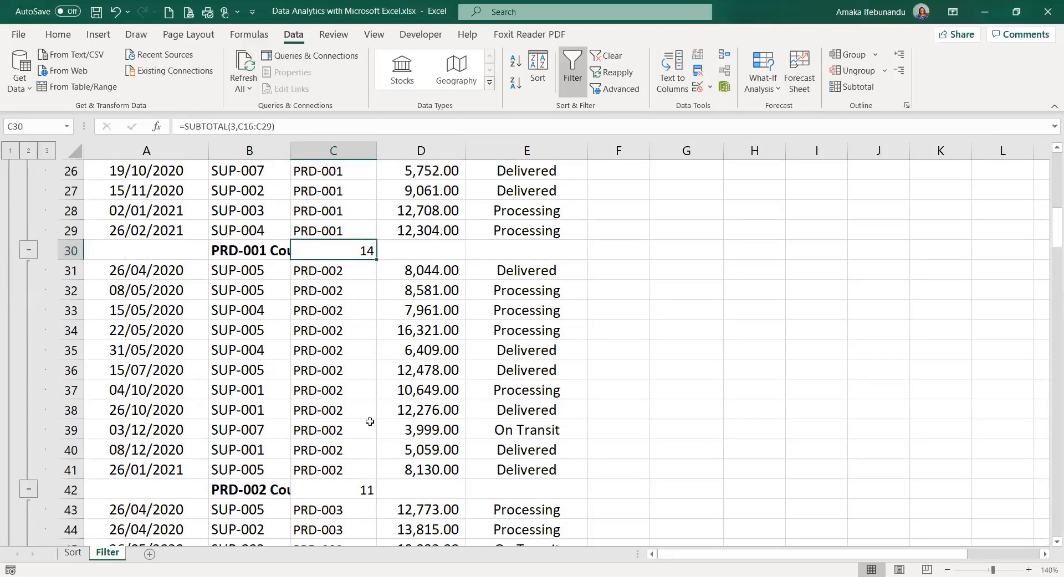
pyautogui.click(365, 491)
pyautogui.scroll(-4, 365, 497)
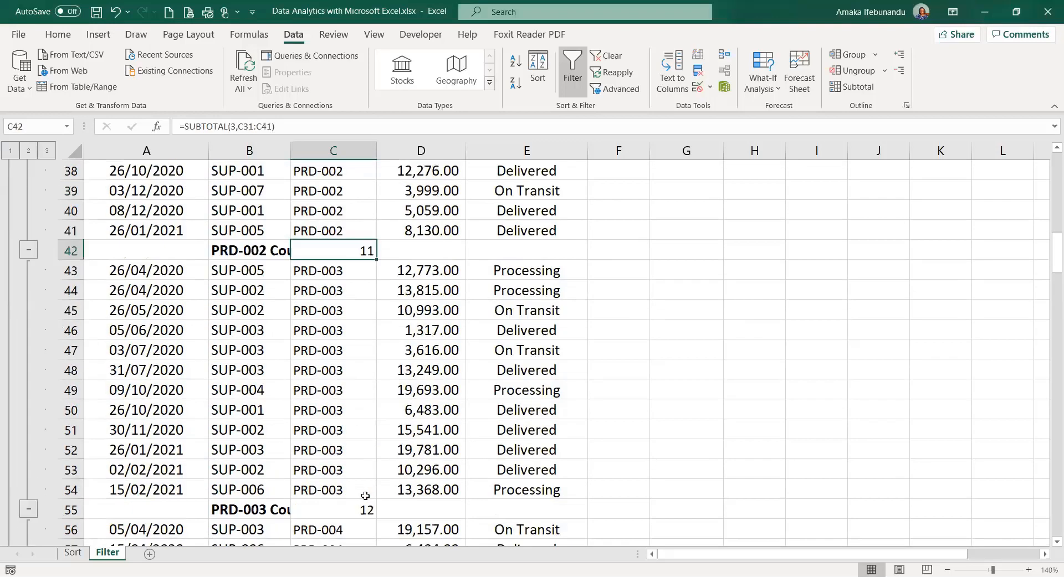
pyautogui.click(330, 504)
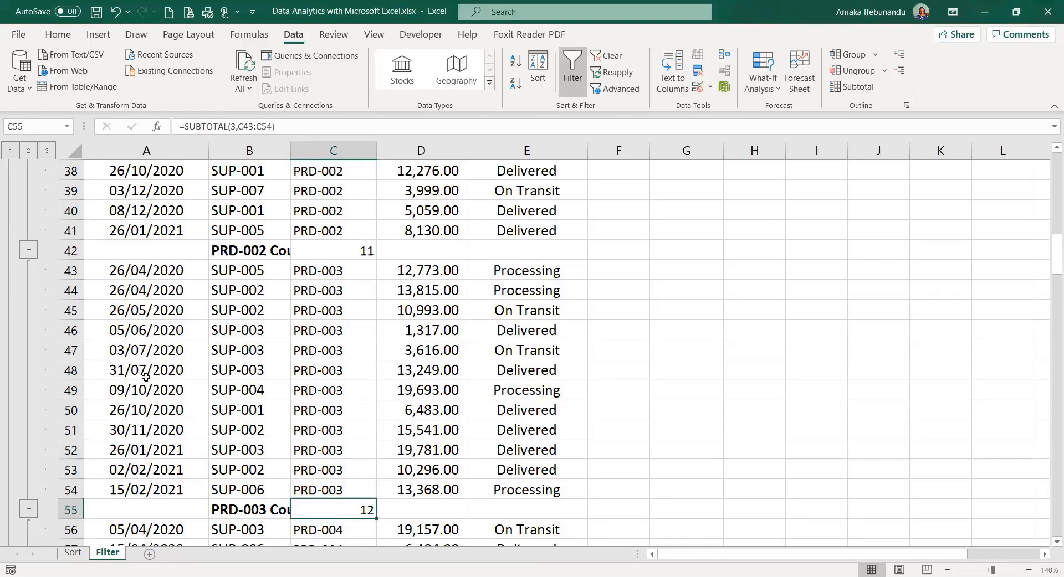
pyautogui.scroll(-3, 317, 536)
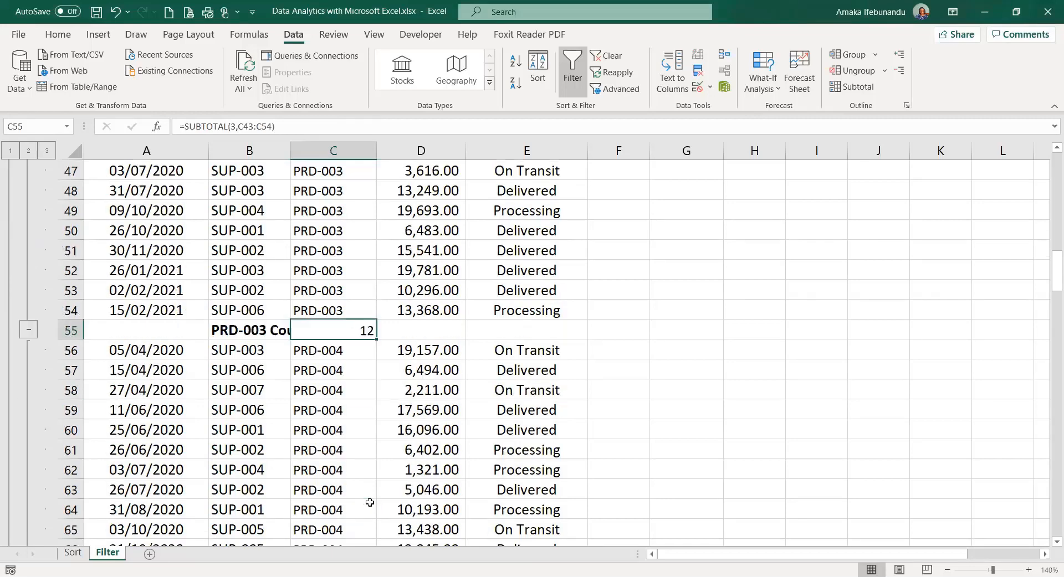
pyautogui.scroll(-2, 288, 410)
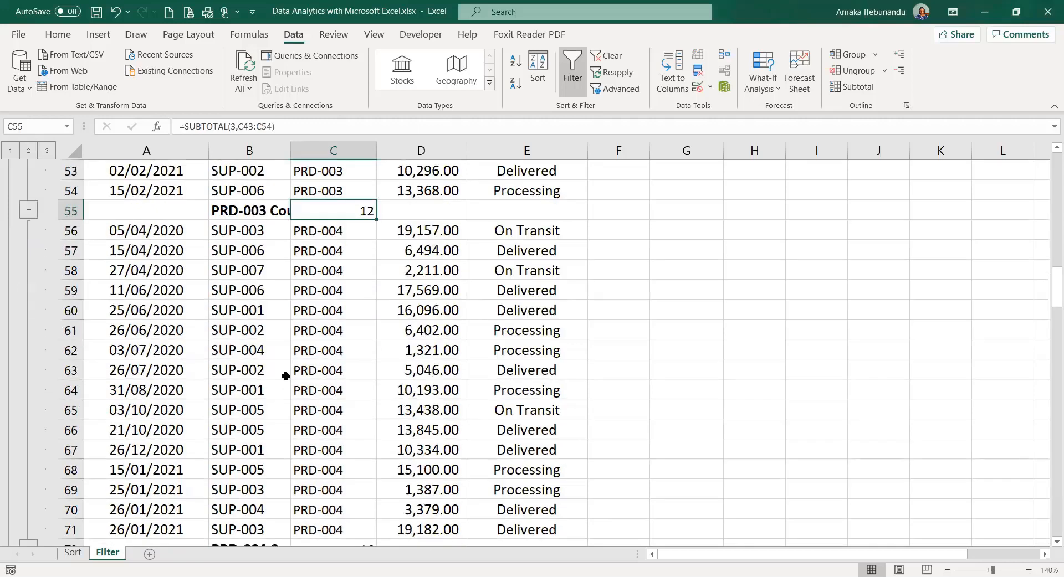
pyautogui.scroll(-4, 395, 523)
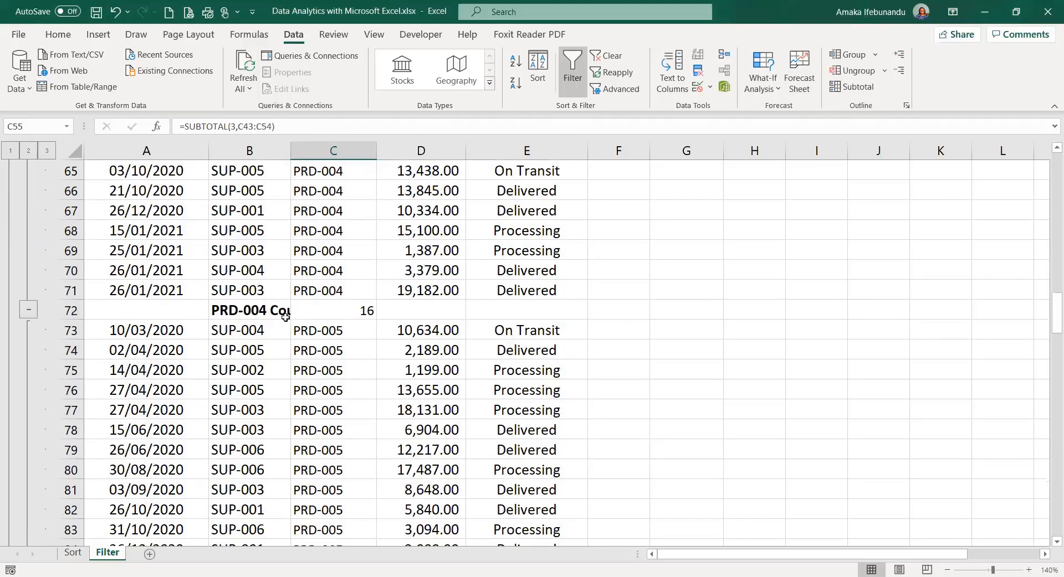
# Step: Look through the count rows from PRD-004 to PRD-007 and return to the PRD-001 group at the table's start
pyautogui.click(265, 311)
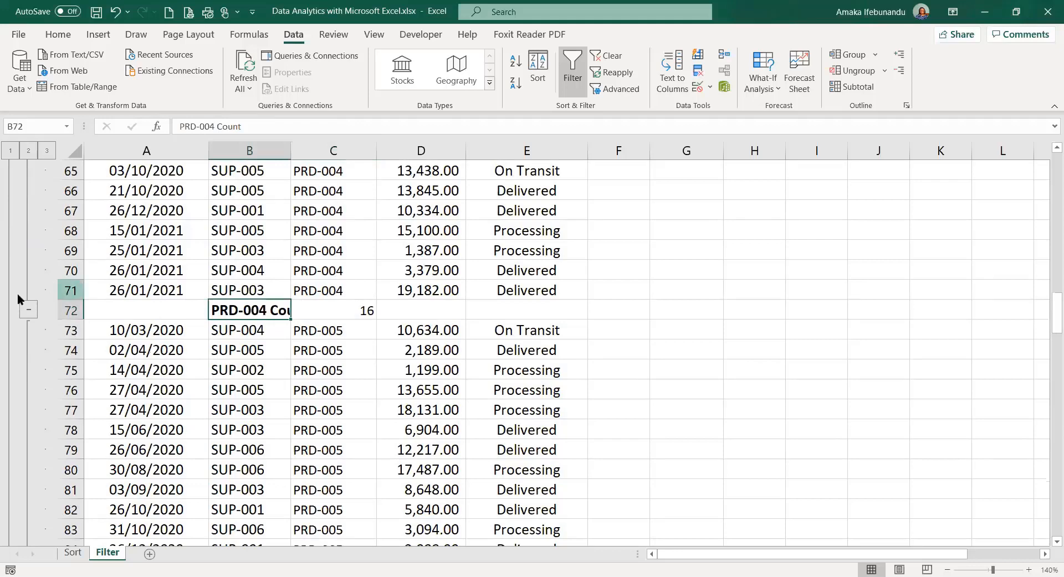
pyautogui.scroll(-9, 24, 294)
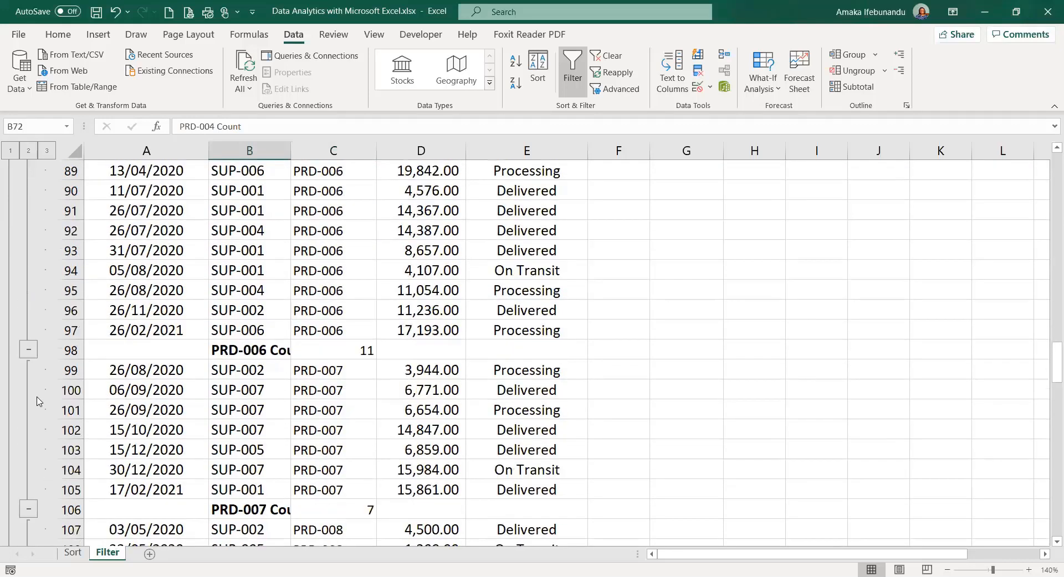
pyautogui.scroll(-2, 38, 401)
pyautogui.scroll(6, 169, 350)
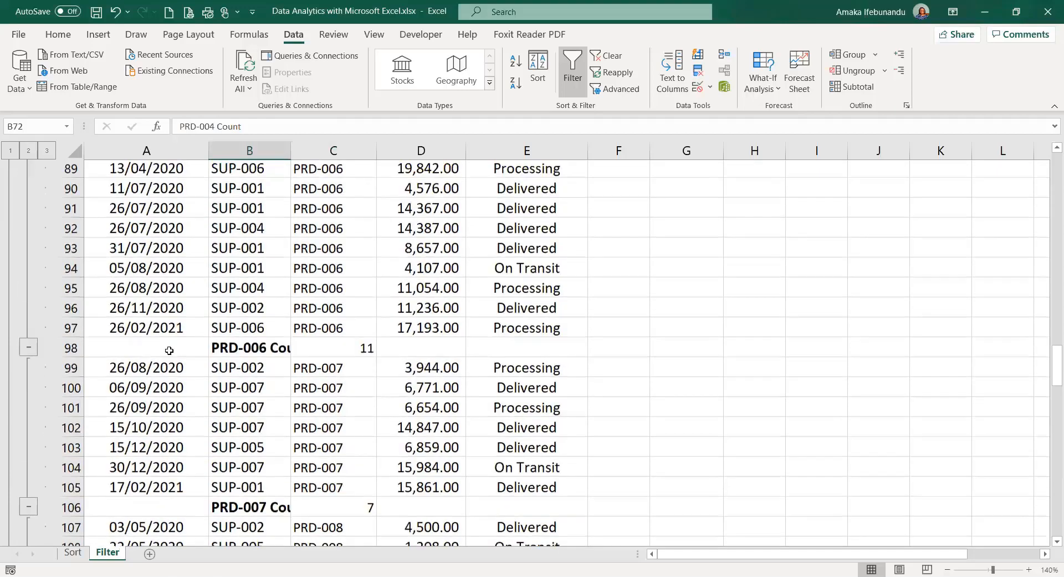
pyautogui.scroll(18, 169, 350)
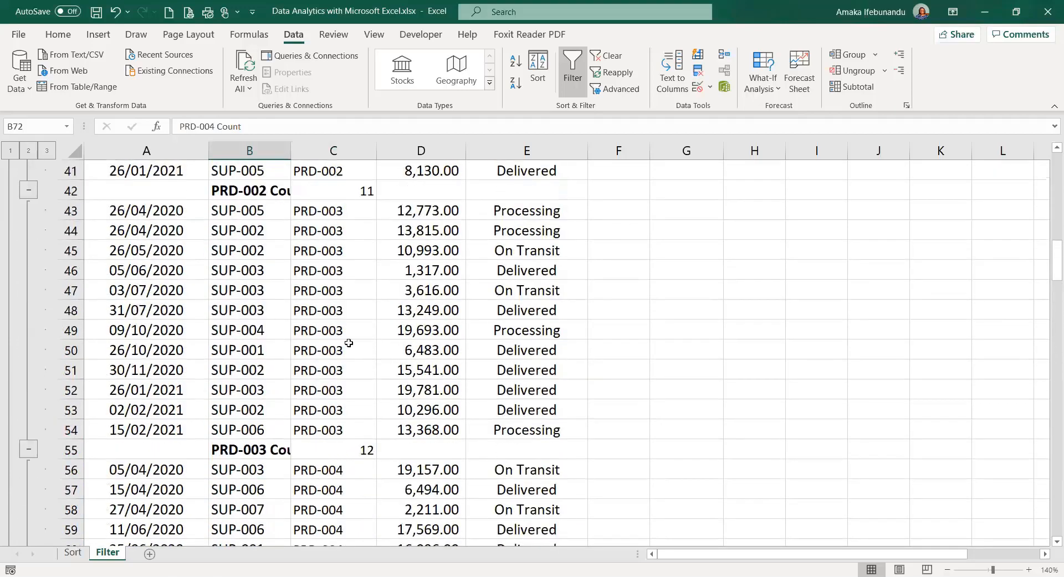
pyautogui.scroll(8, 349, 342)
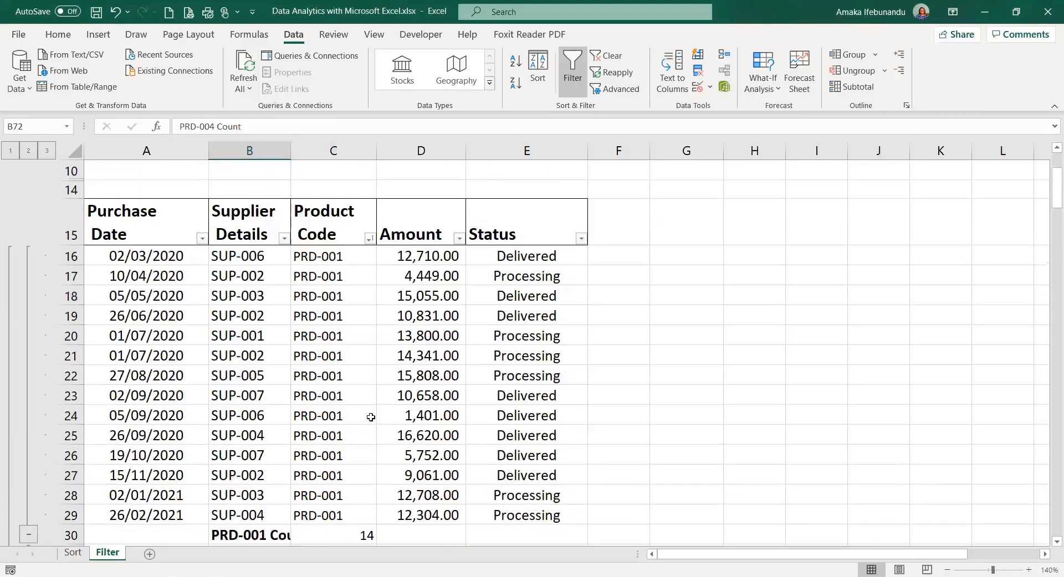
pyautogui.scroll(-3, 344, 322)
pyautogui.scroll(-3, 341, 409)
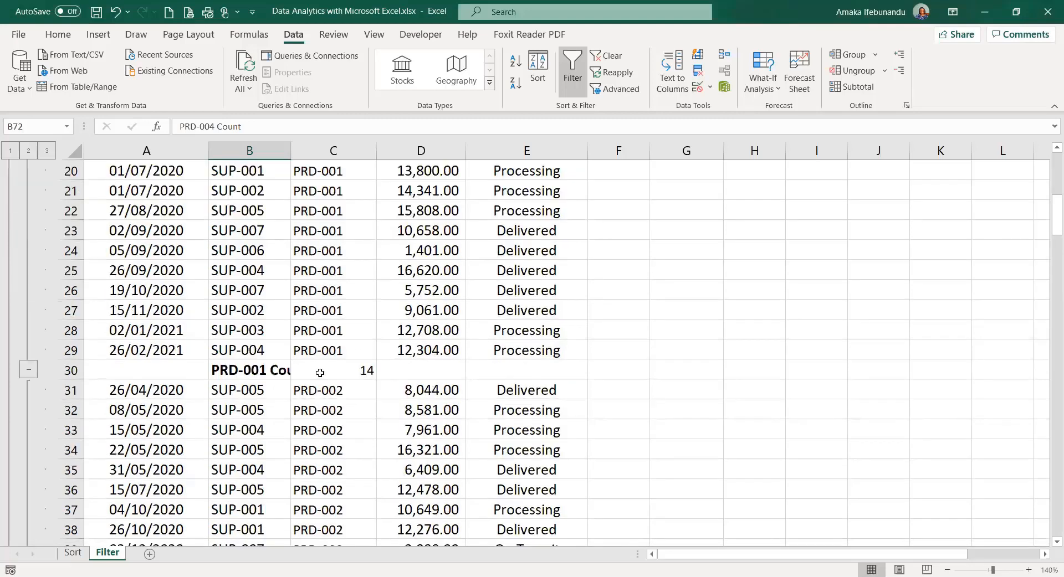
# Step: Compare the PRD-001 product code entries in C16:C29 with the PRD-001 count and its SUBTOTAL formula in C30
pyautogui.click(263, 366)
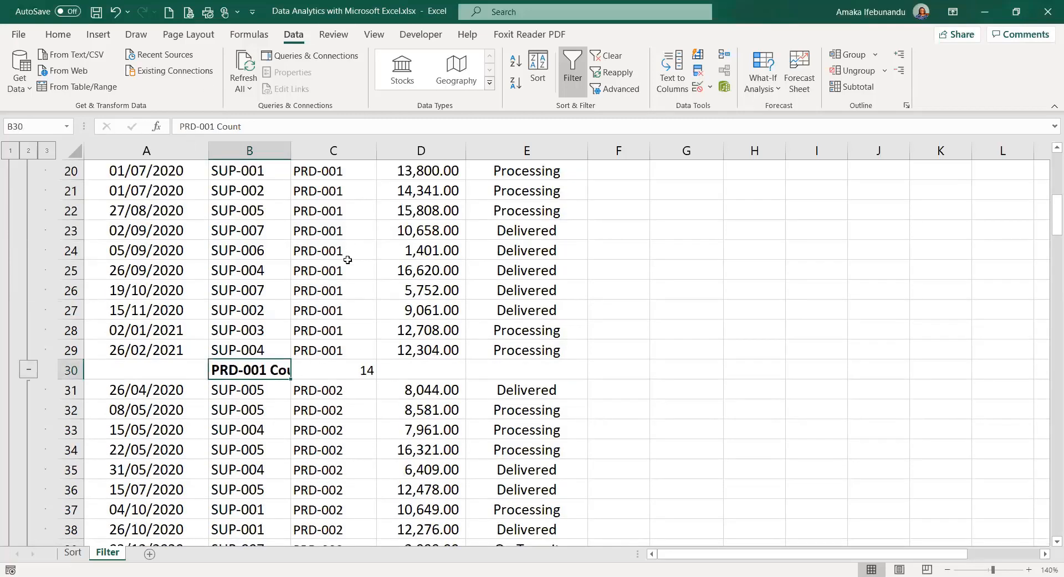
pyautogui.scroll(2, 348, 259)
pyautogui.moveTo(339, 237); pyautogui.dragTo(350, 491)
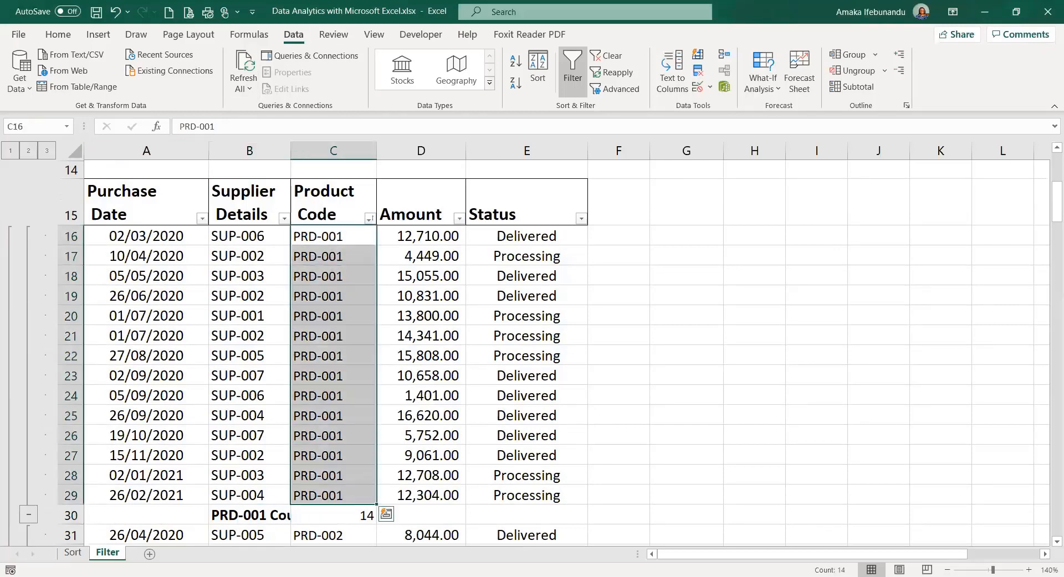
pyautogui.click(352, 518)
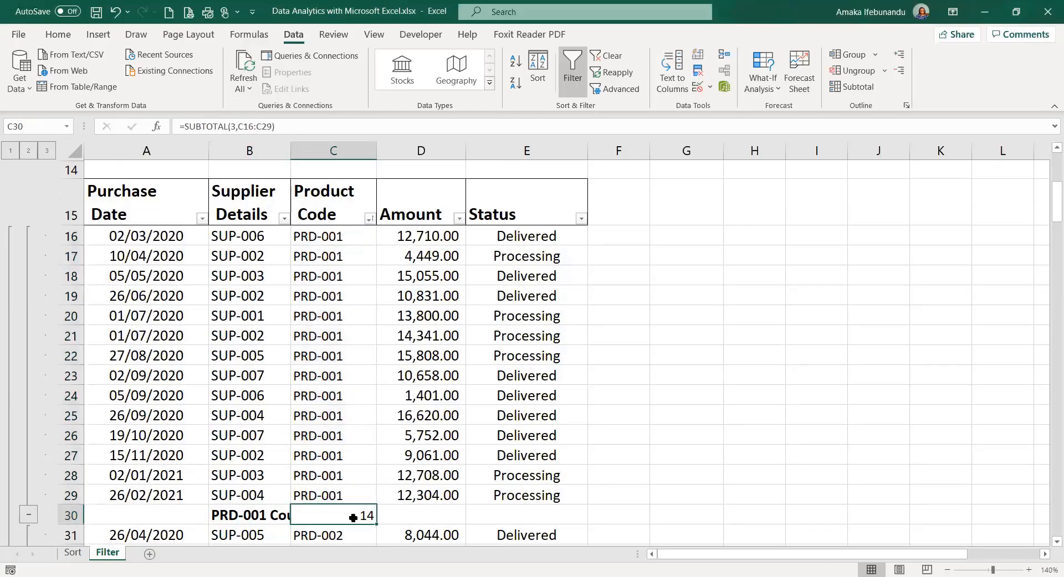
pyautogui.scroll(-3, 352, 518)
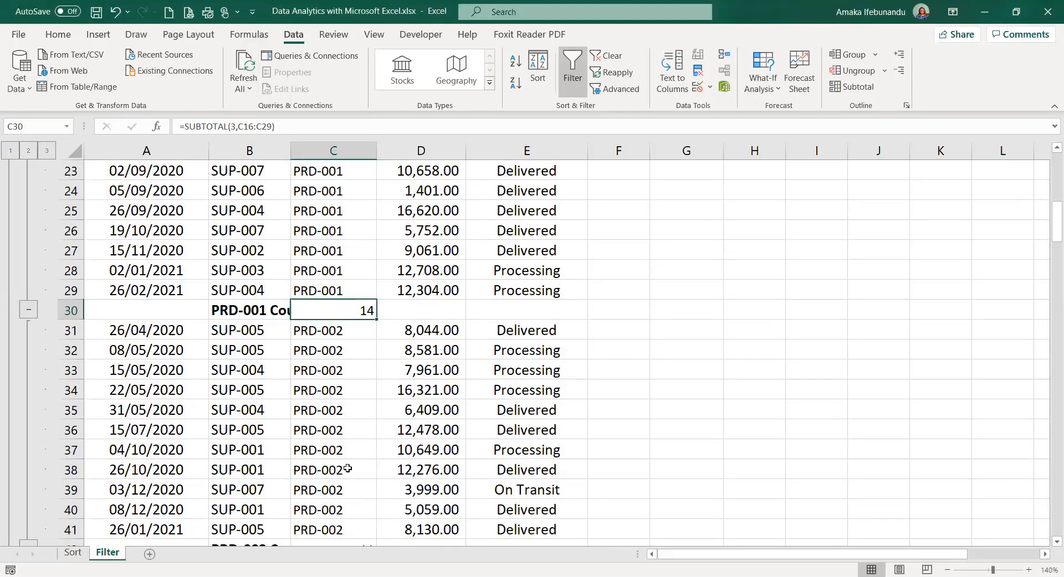
pyautogui.scroll(7, 23, 354)
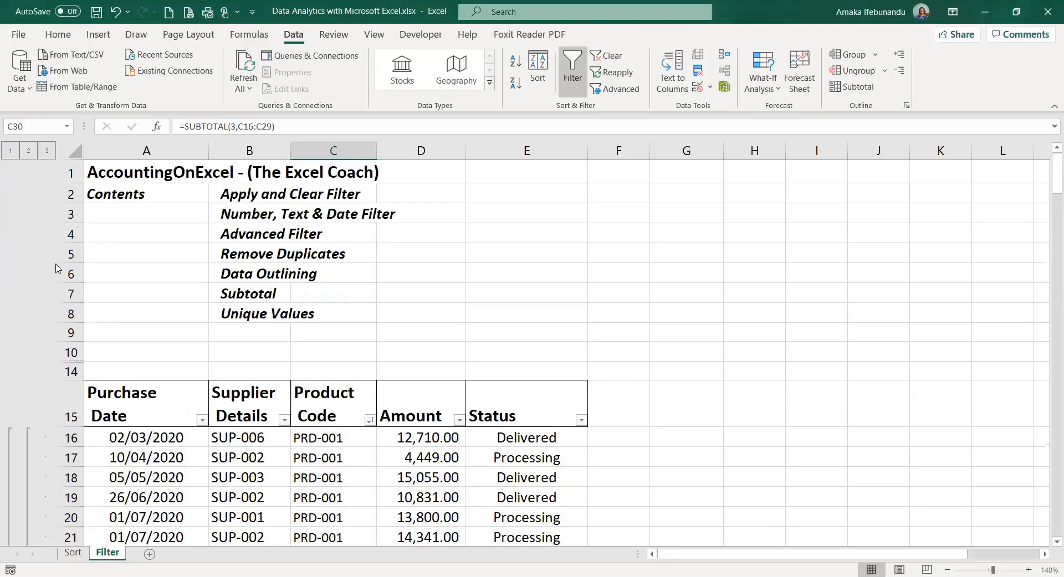
# Step: Collapse the PRD-001 group to its count row, expand its records again, and collapse it once more
pyautogui.scroll(-6, 58, 273)
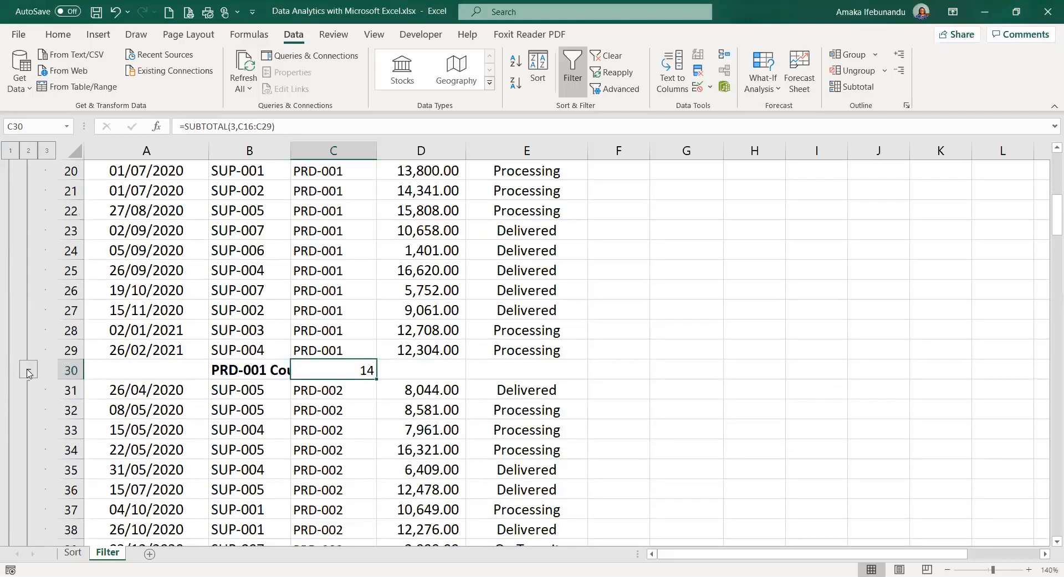
pyautogui.click(28, 370)
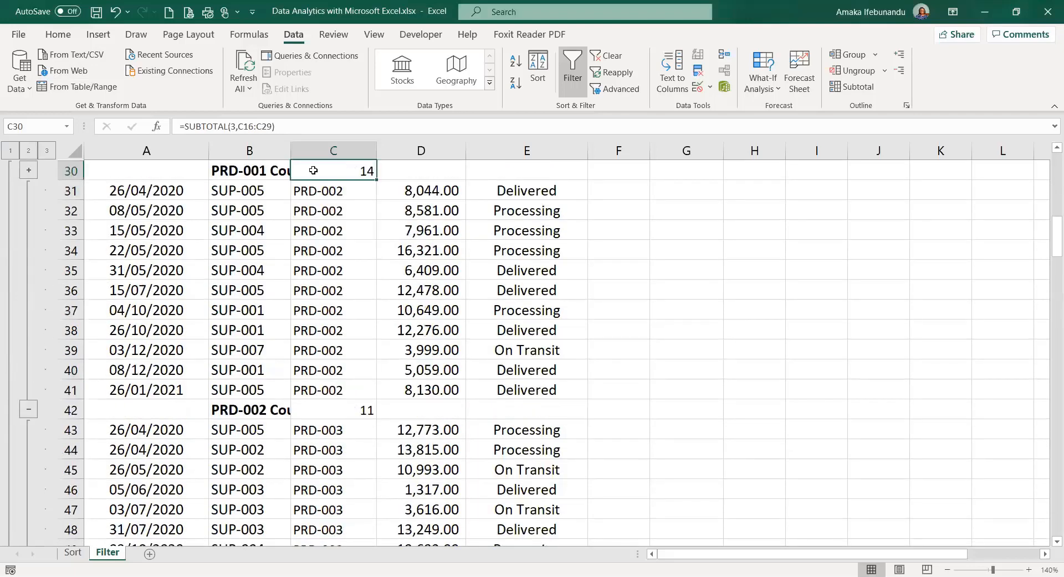
pyautogui.scroll(3, 238, 205)
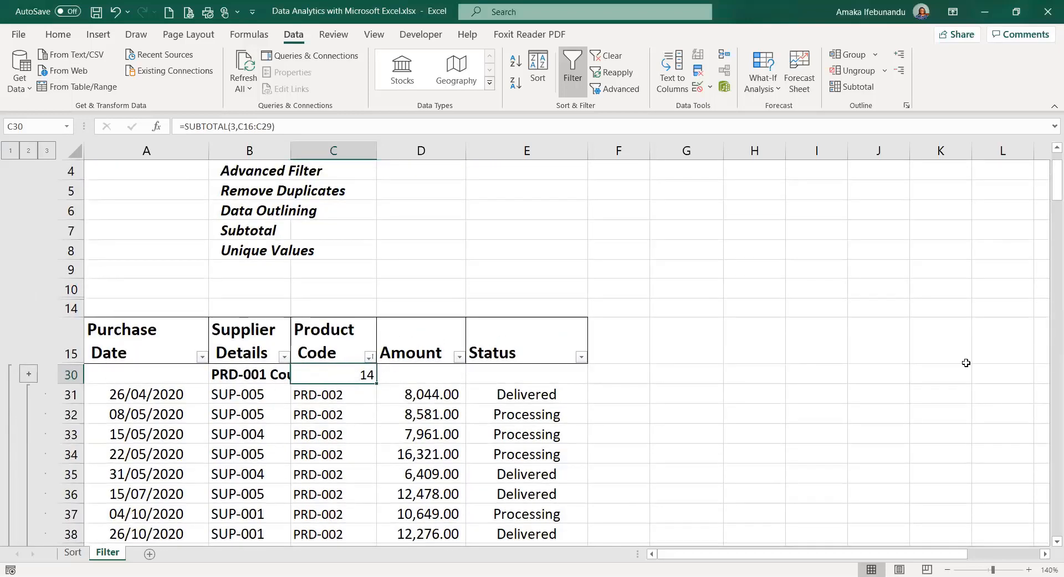
pyautogui.click(29, 375)
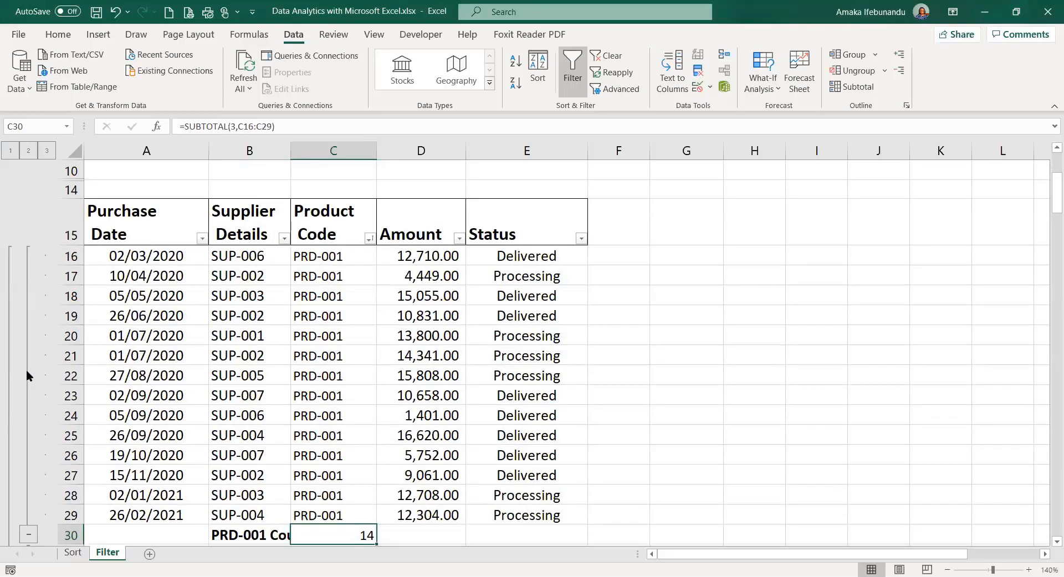
pyautogui.click(28, 534)
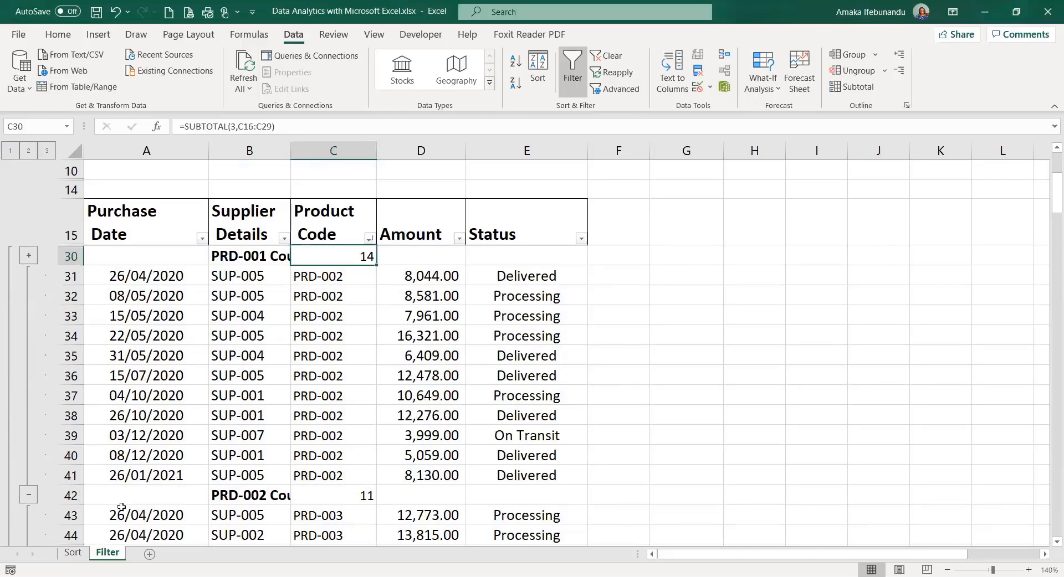
# Step: Reduce the outline to level 2 so only the product code counts and the grand count are displayed
pyautogui.scroll(-1, 119, 505)
pyautogui.scroll(4, 68, 350)
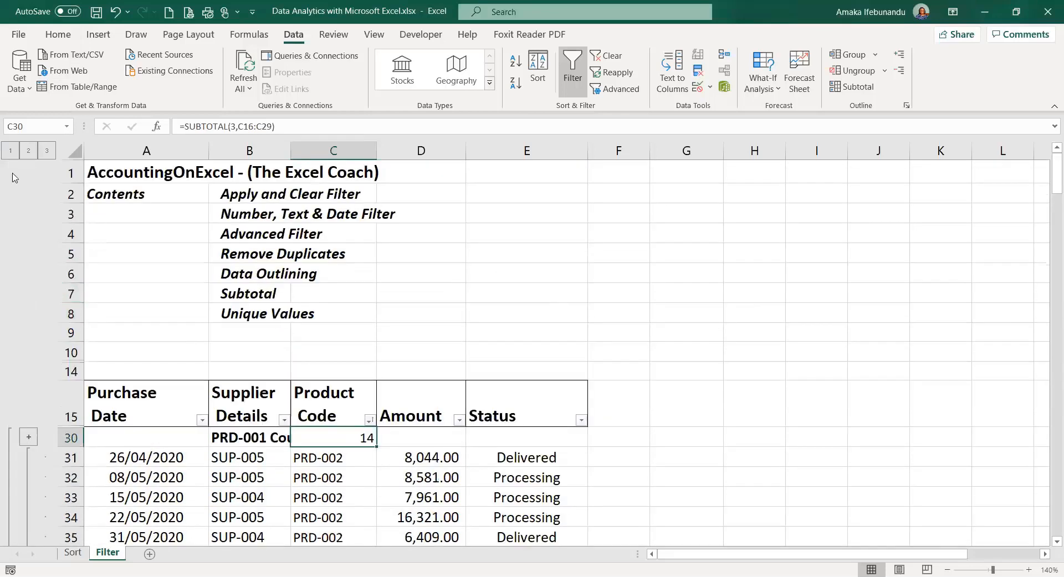
pyautogui.click(29, 151)
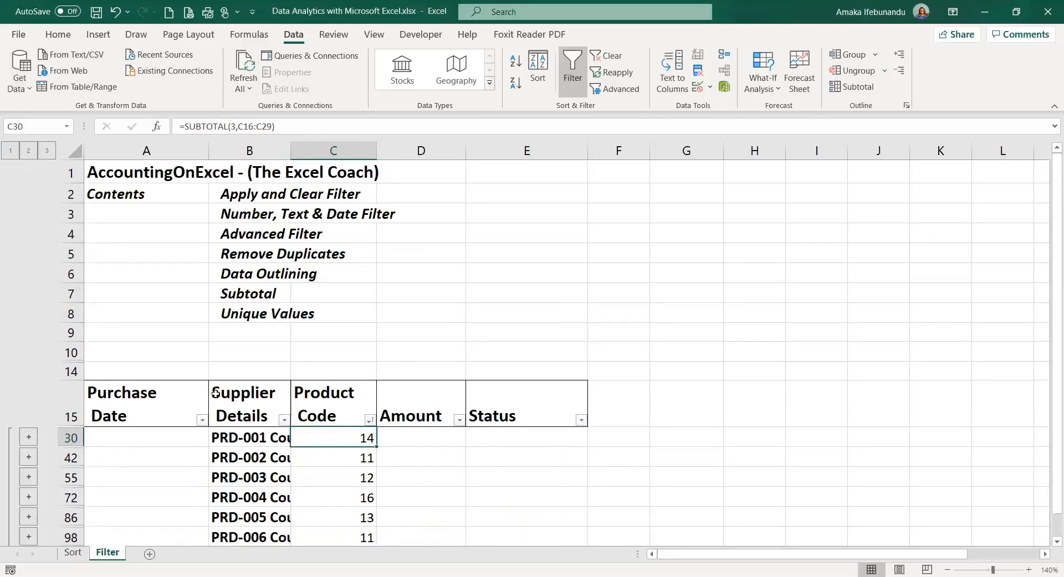
pyautogui.scroll(-3, 216, 393)
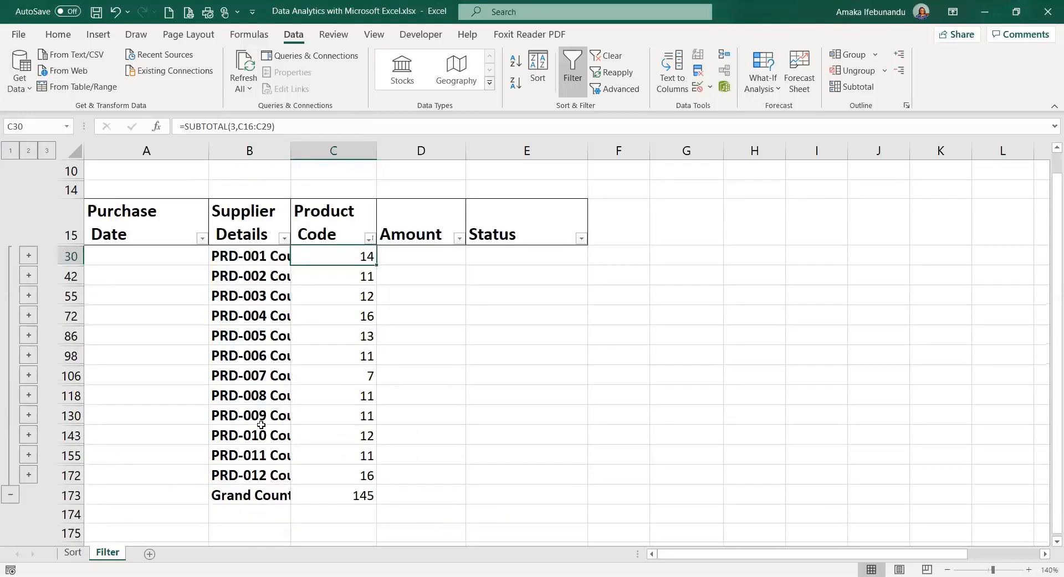
# Step: Examine the count rows for PRD-001, PRD-002 and PRD-003 and the Grand Count row in the collapsed summary
pyautogui.click(247, 256)
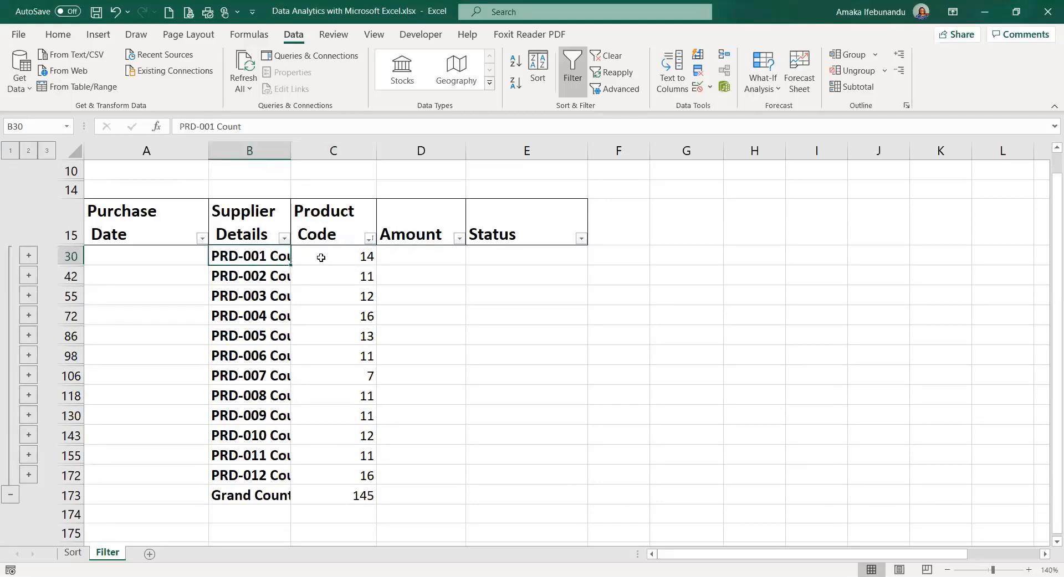
pyautogui.click(269, 278)
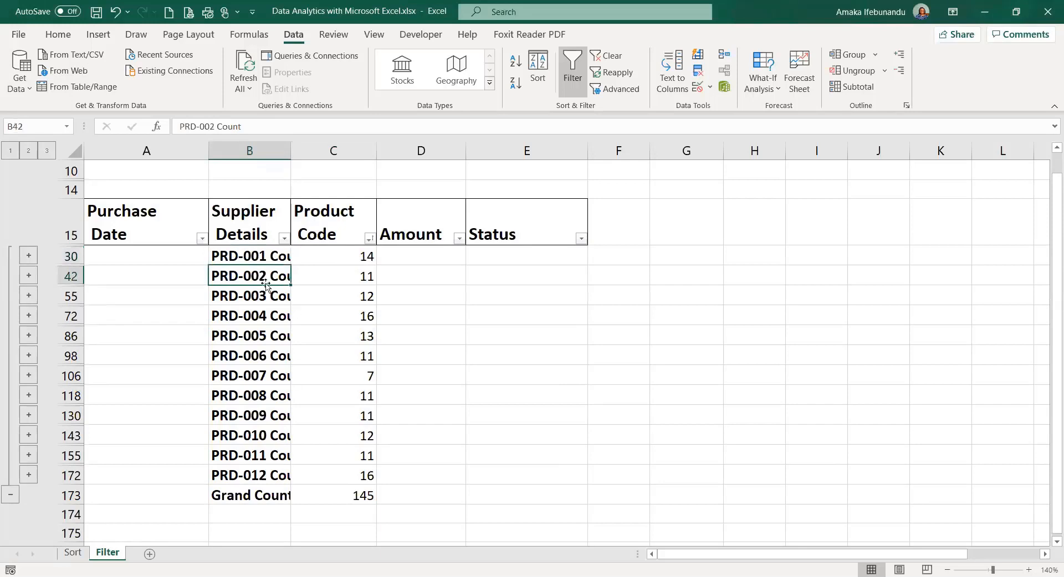
pyautogui.click(257, 305)
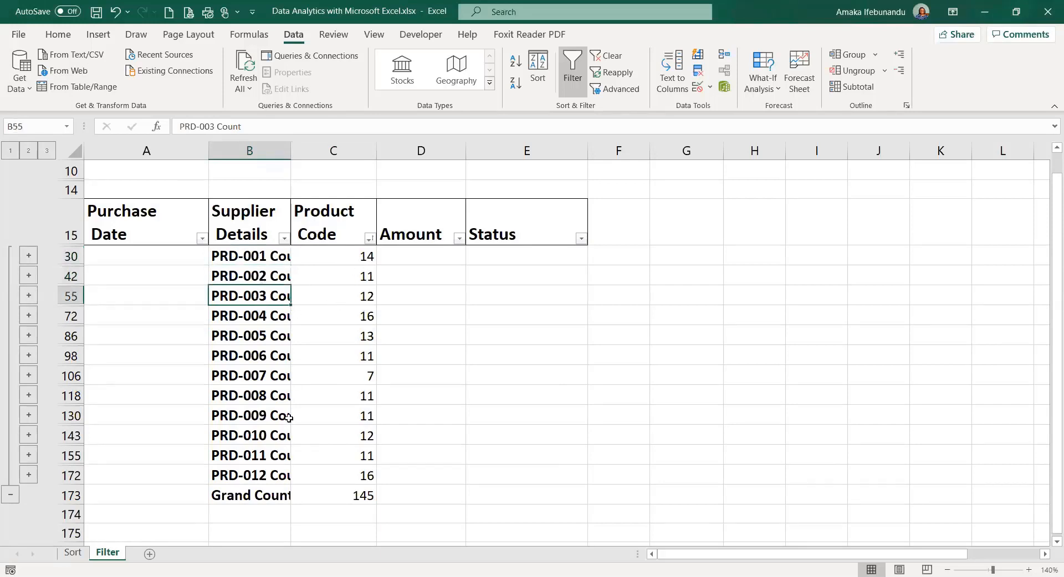
pyautogui.scroll(-2, 277, 476)
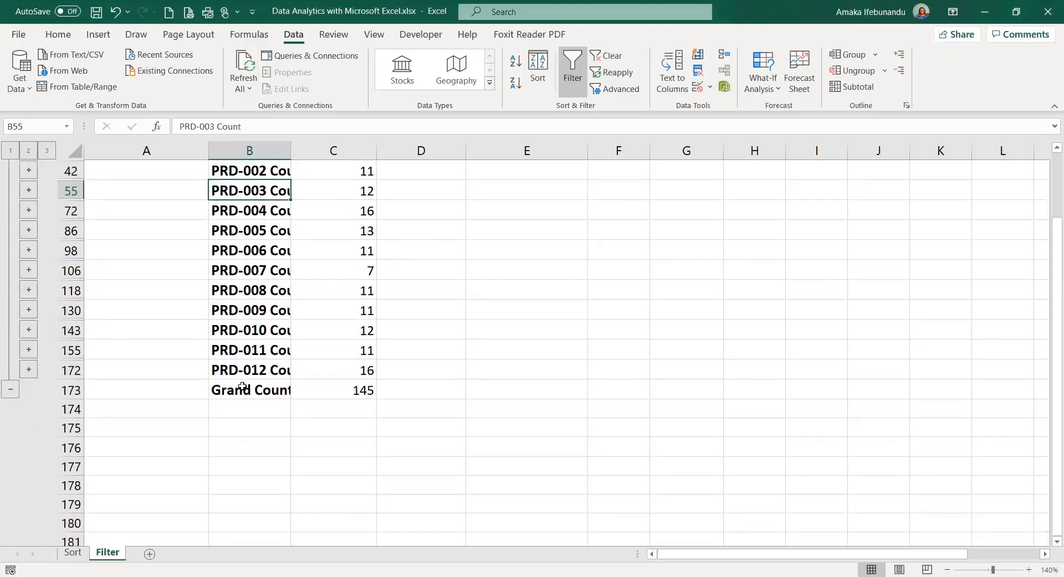
pyautogui.click(242, 387)
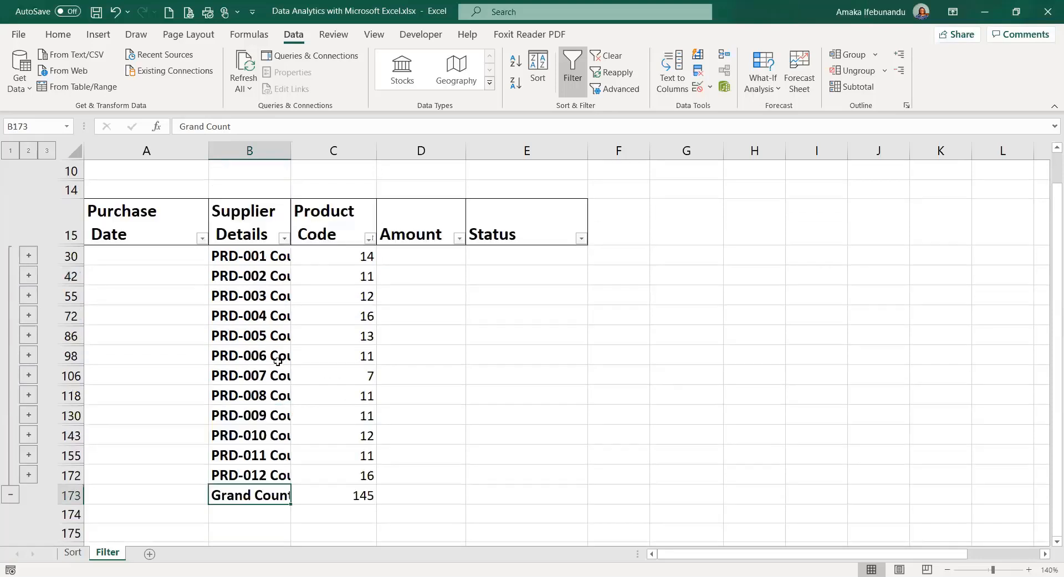
pyautogui.scroll(2, 279, 368)
pyautogui.click(239, 254)
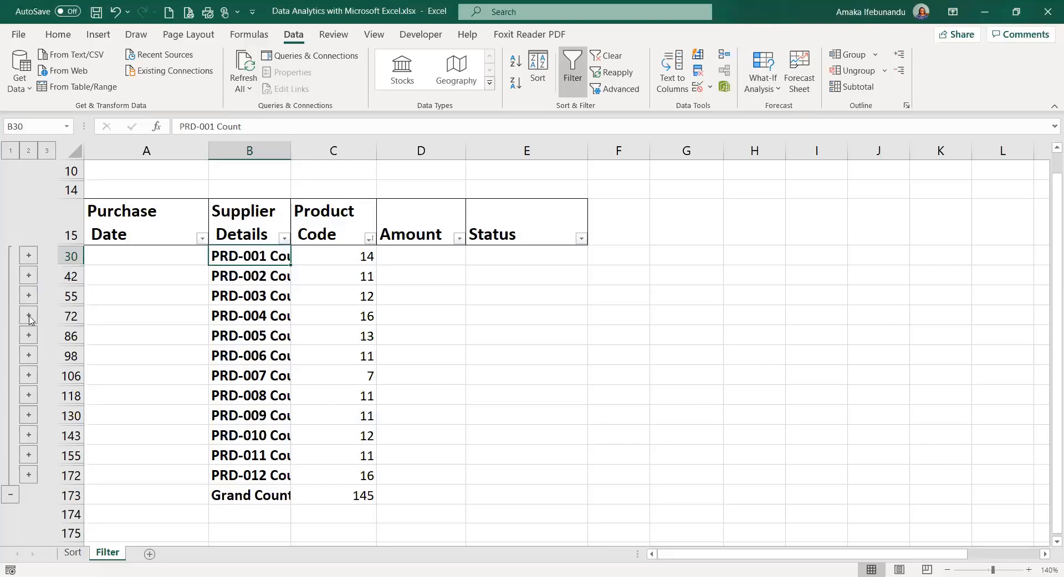
# Step: Compare outline levels 3, 1 and 2 of the subtotalled table and finish with all detail records expanded
pyautogui.click(47, 151)
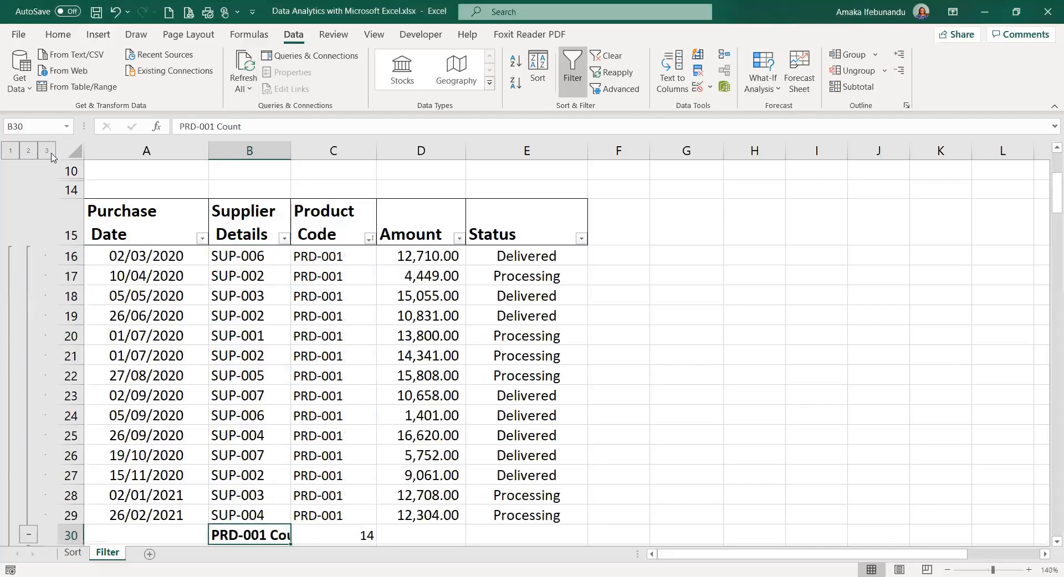
pyautogui.click(9, 151)
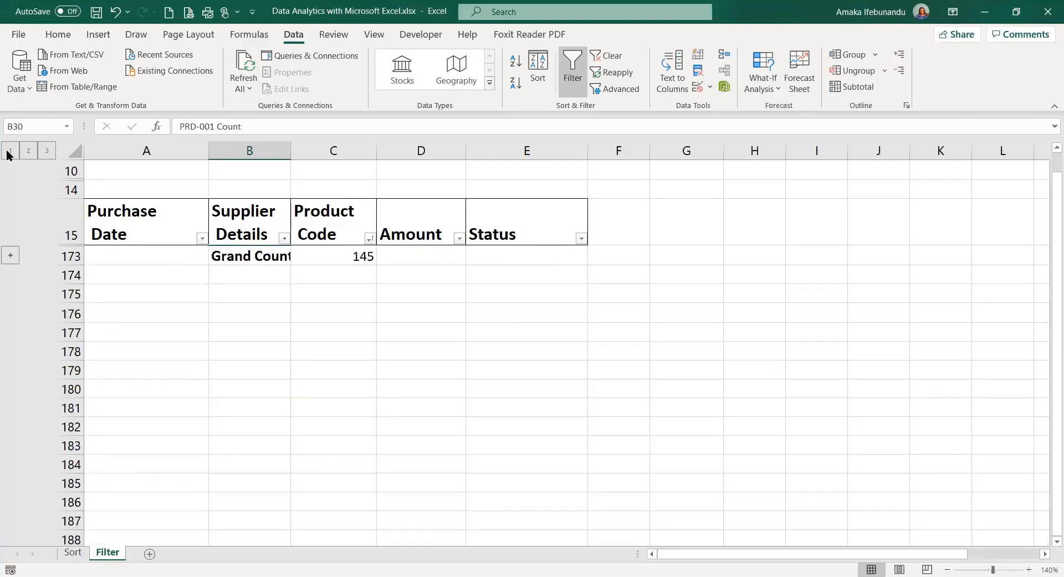
pyautogui.click(47, 152)
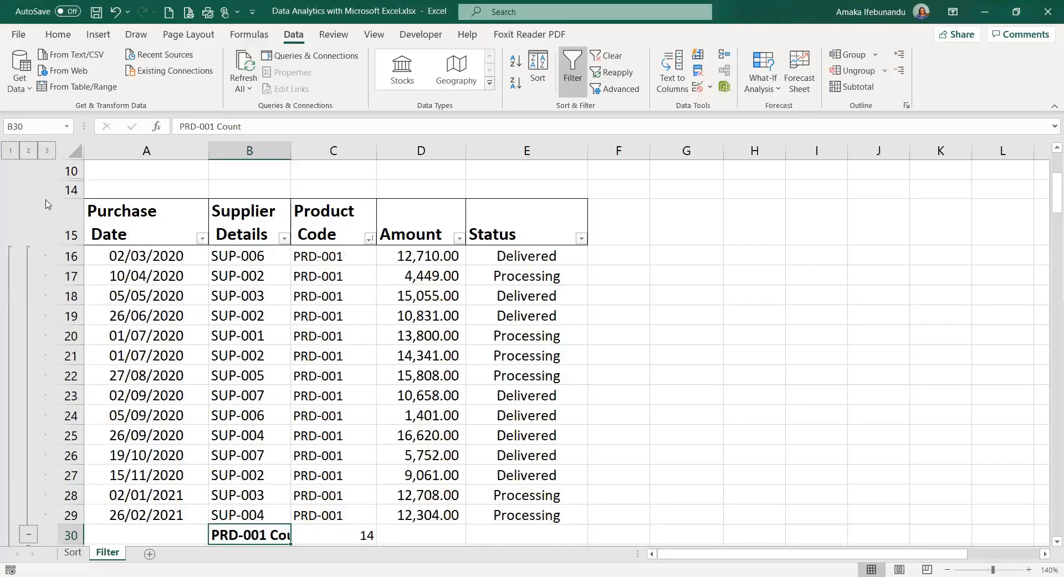
pyautogui.click(28, 156)
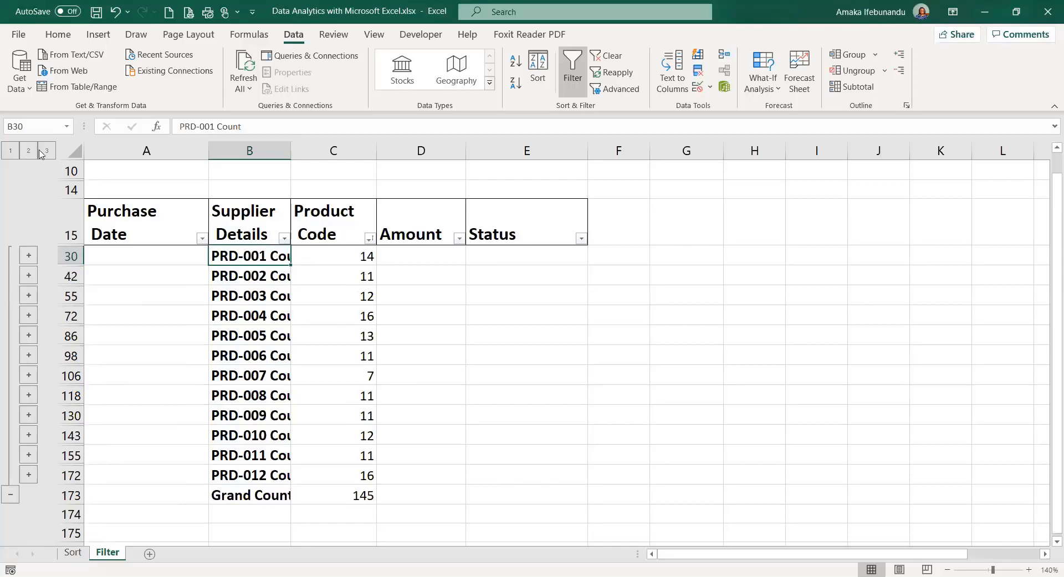
pyautogui.click(49, 154)
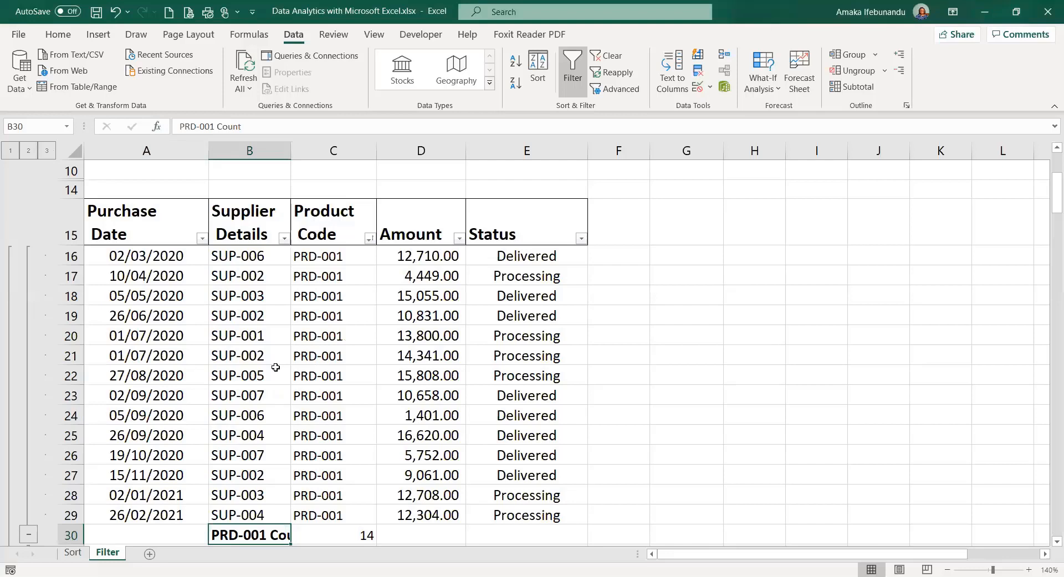
# Step: Remove all subtotals from the purchase table and select a PRD-001 product code cell in the plain list
pyautogui.click(320, 310)
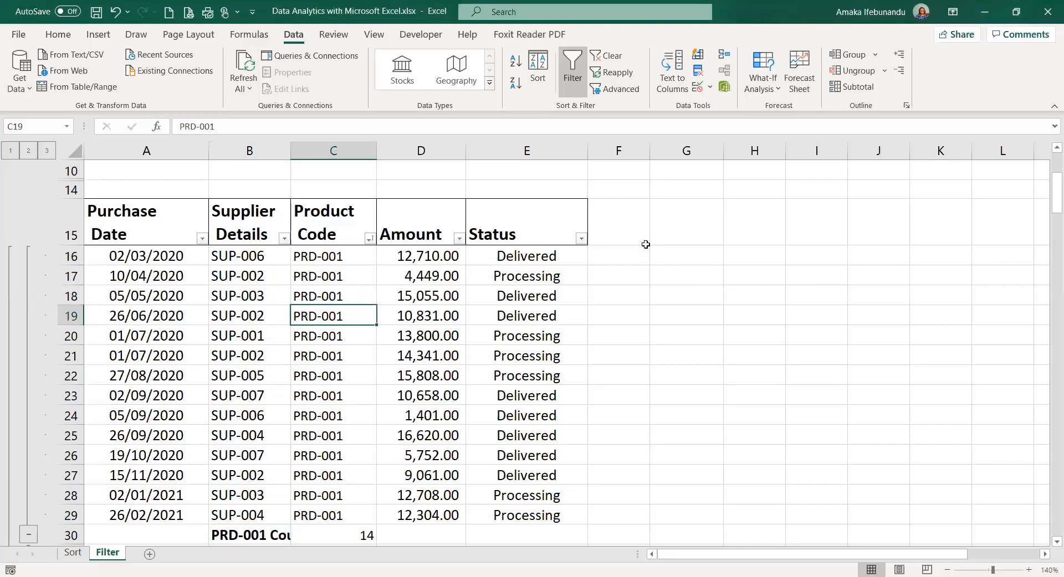
pyautogui.click(867, 88)
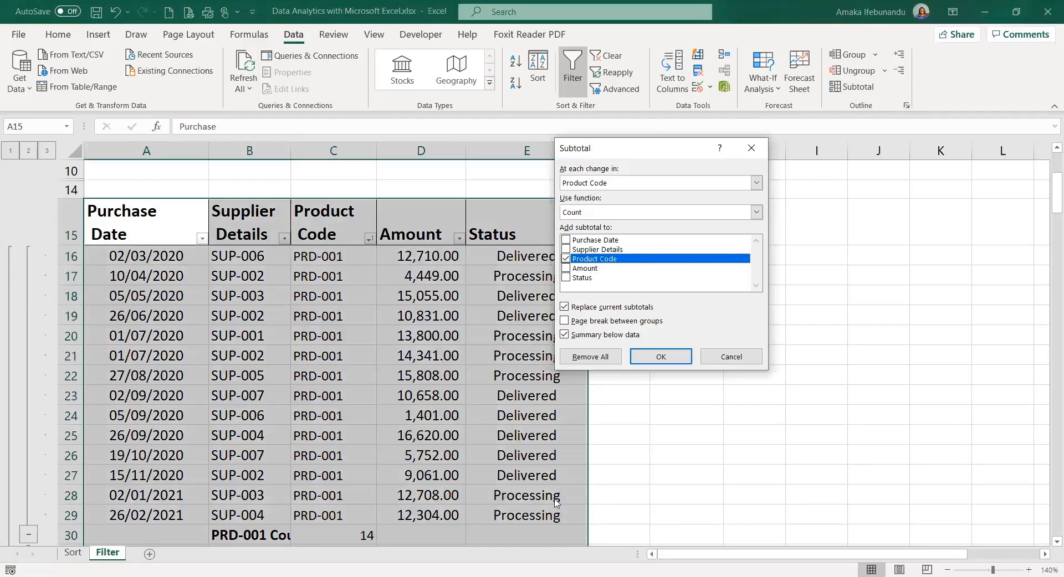
pyautogui.click(590, 361)
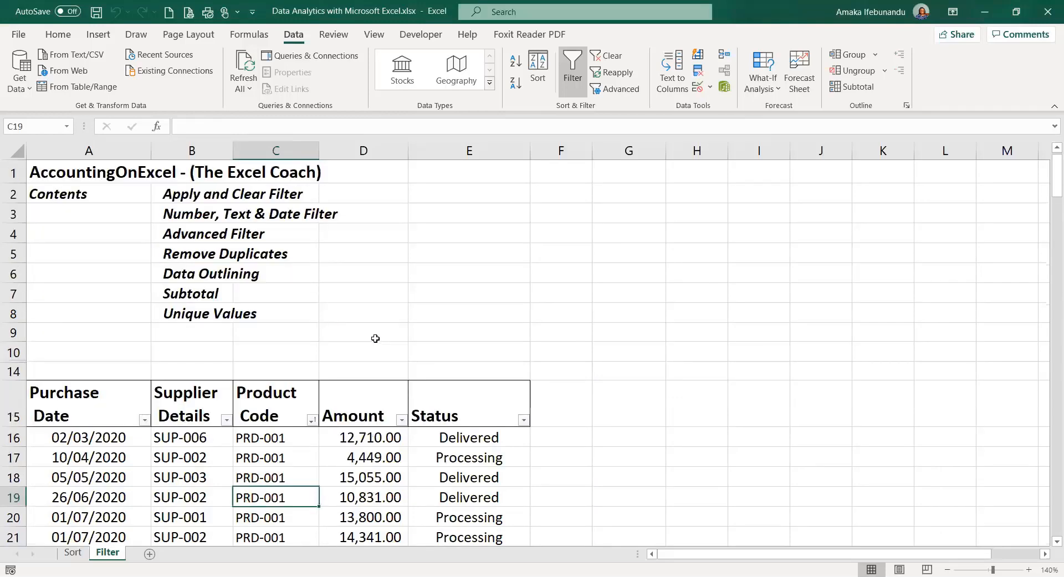
pyautogui.scroll(3, 376, 341)
pyautogui.scroll(-3, 304, 408)
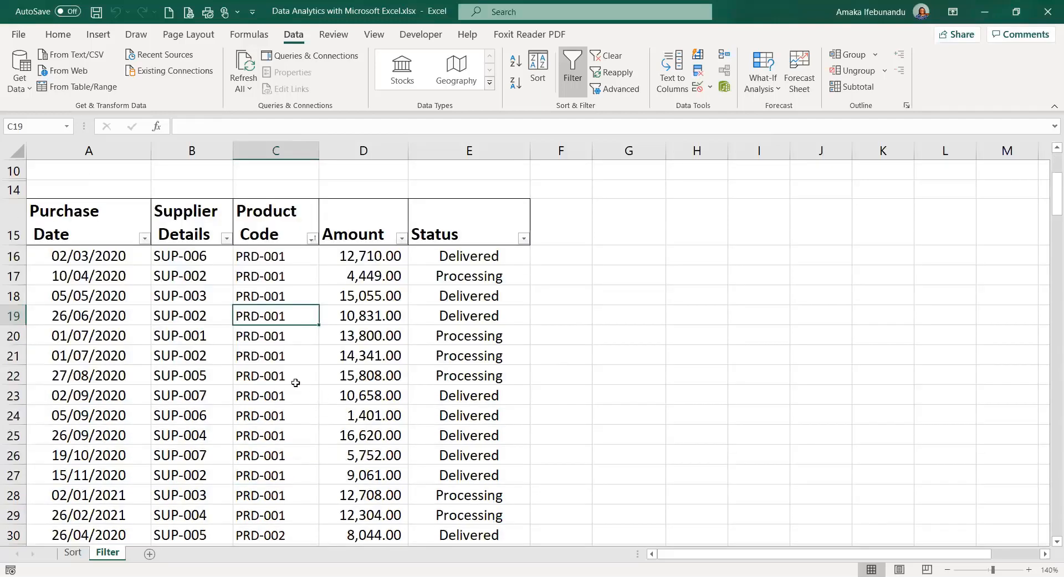
pyautogui.click(261, 373)
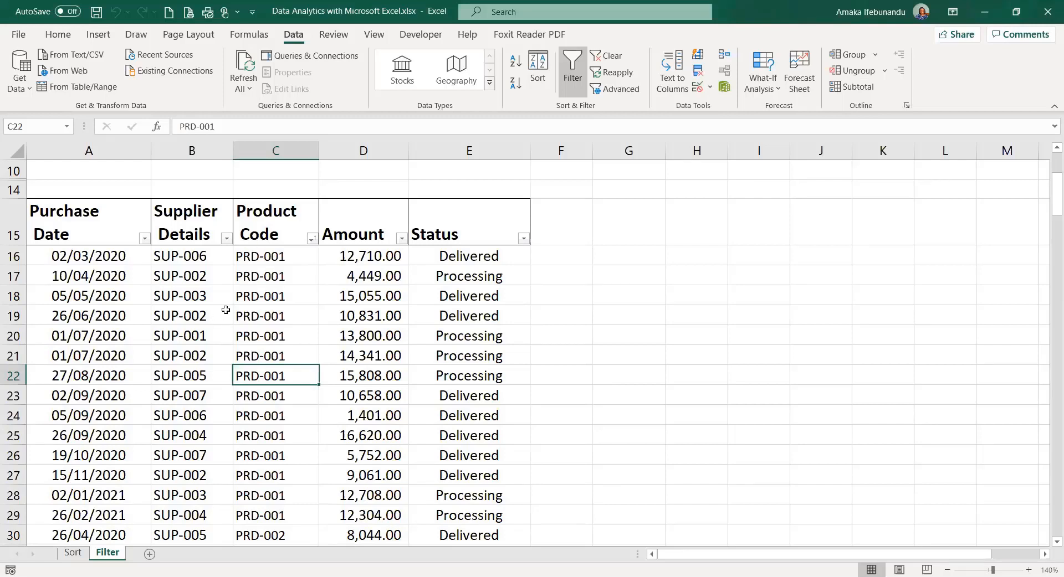
# Step: Sort the purchase list by Product Code from A to Z
pyautogui.click(313, 238)
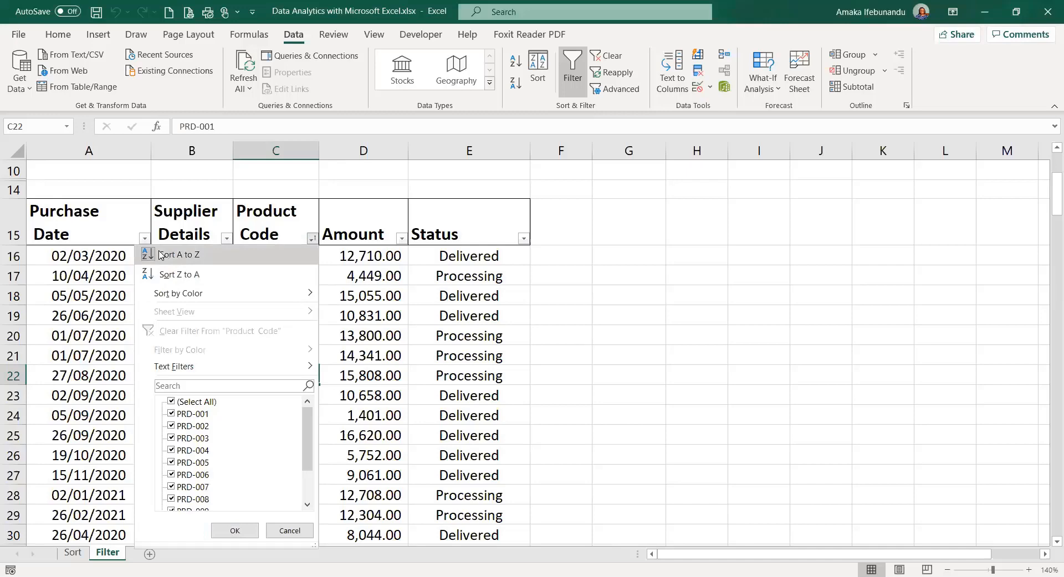
pyautogui.click(210, 261)
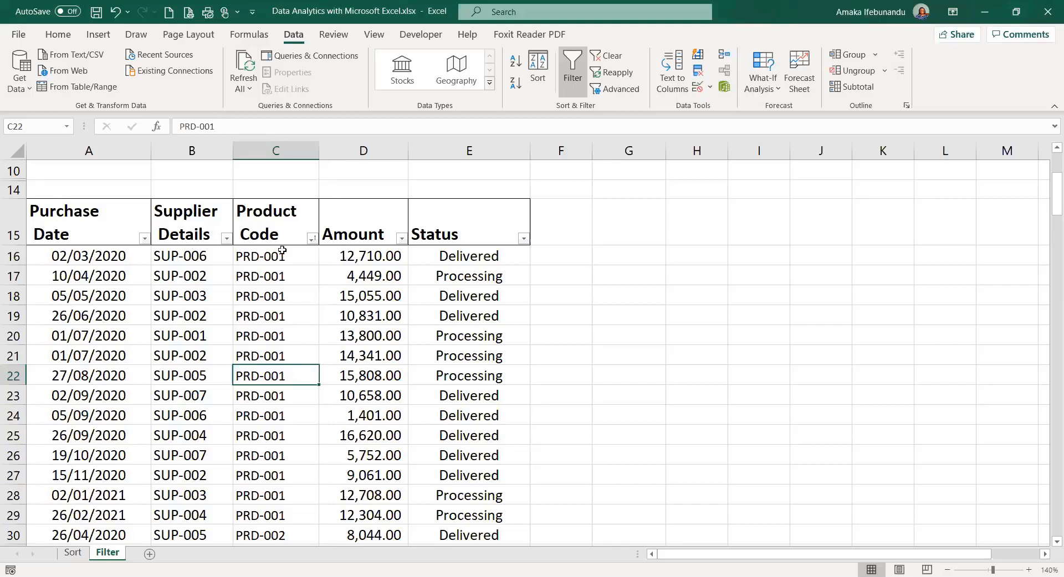
pyautogui.click(311, 238)
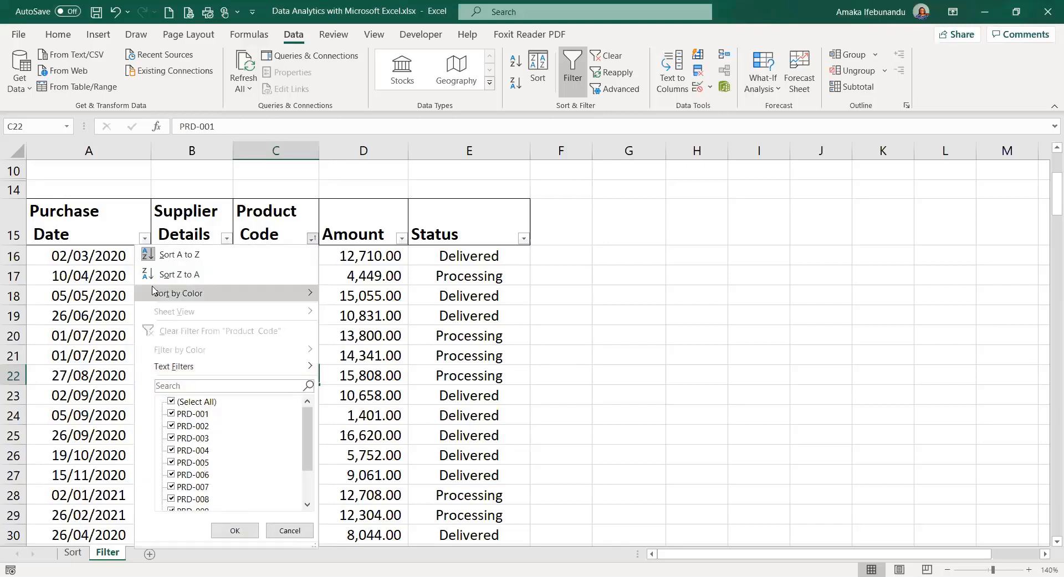
pyautogui.click(293, 528)
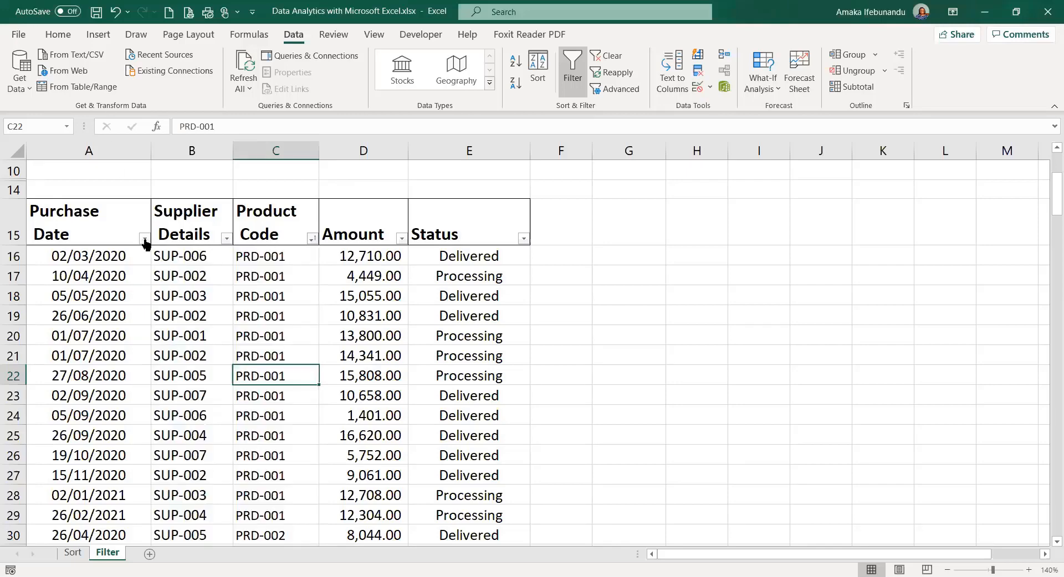
# Step: Sort the purchase list by Supplier Details from A to Z and review the grouping of the supplier records
pyautogui.click(175, 258)
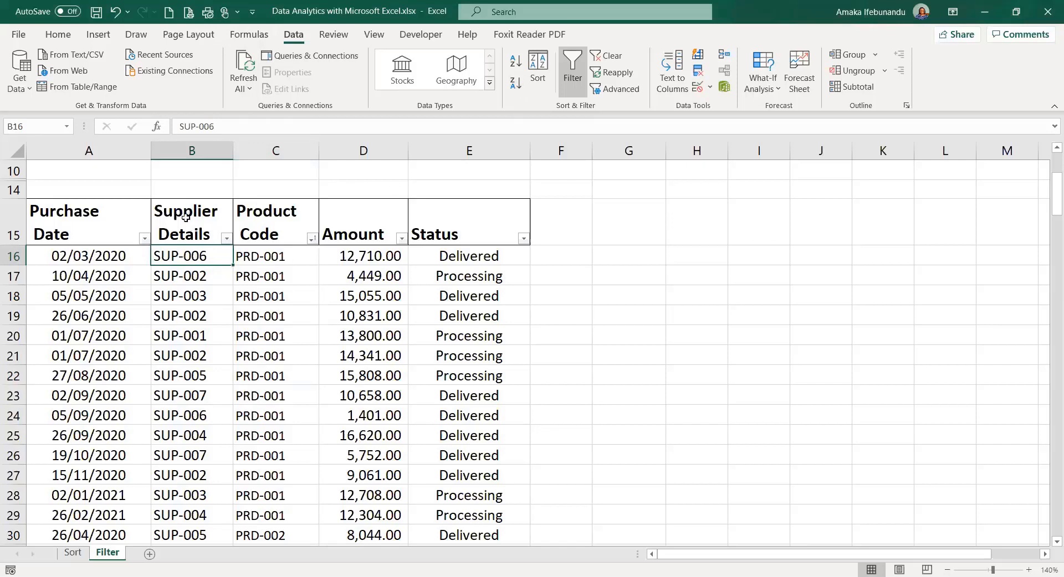
pyautogui.click(516, 67)
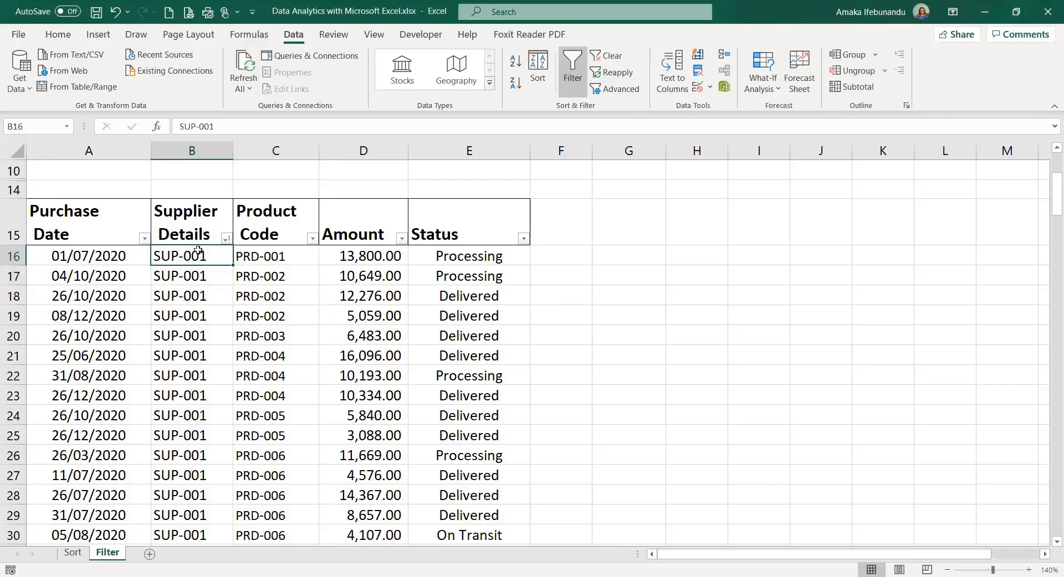
pyautogui.scroll(-11, 190, 368)
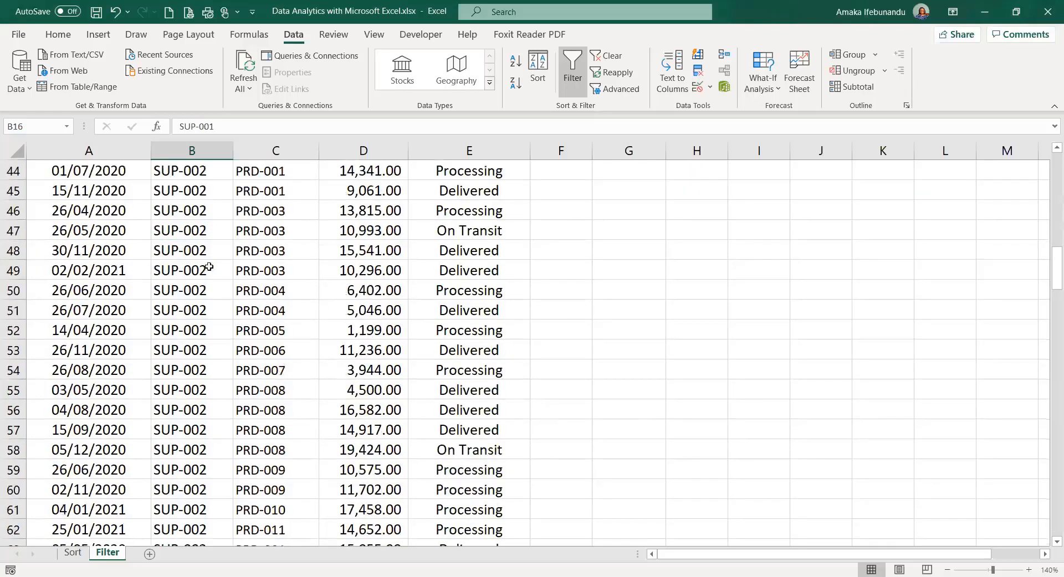
pyautogui.scroll(-4, 214, 437)
pyautogui.scroll(-2, 201, 468)
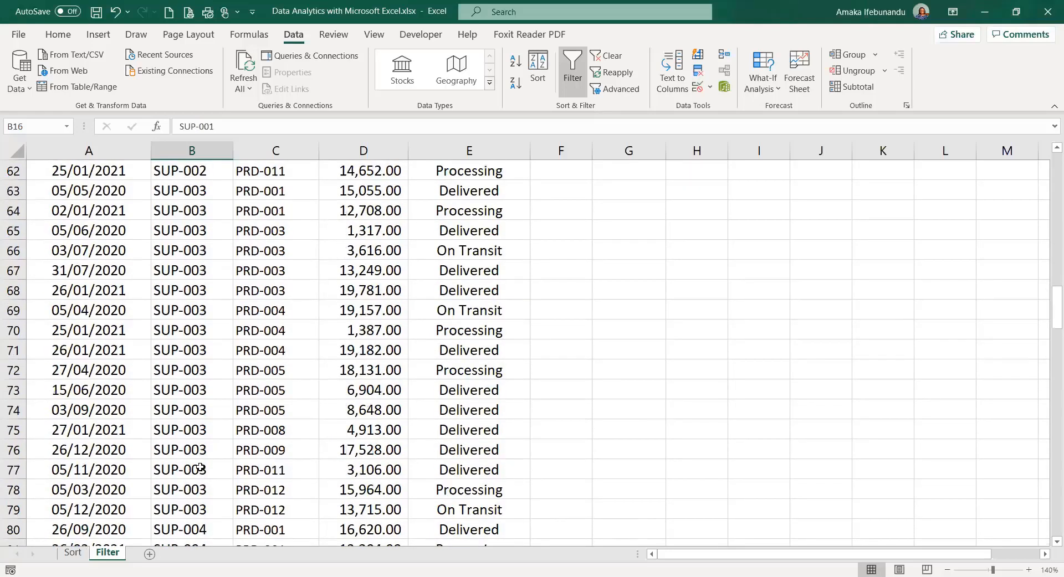
pyautogui.scroll(10, 180, 355)
pyautogui.scroll(10, 202, 277)
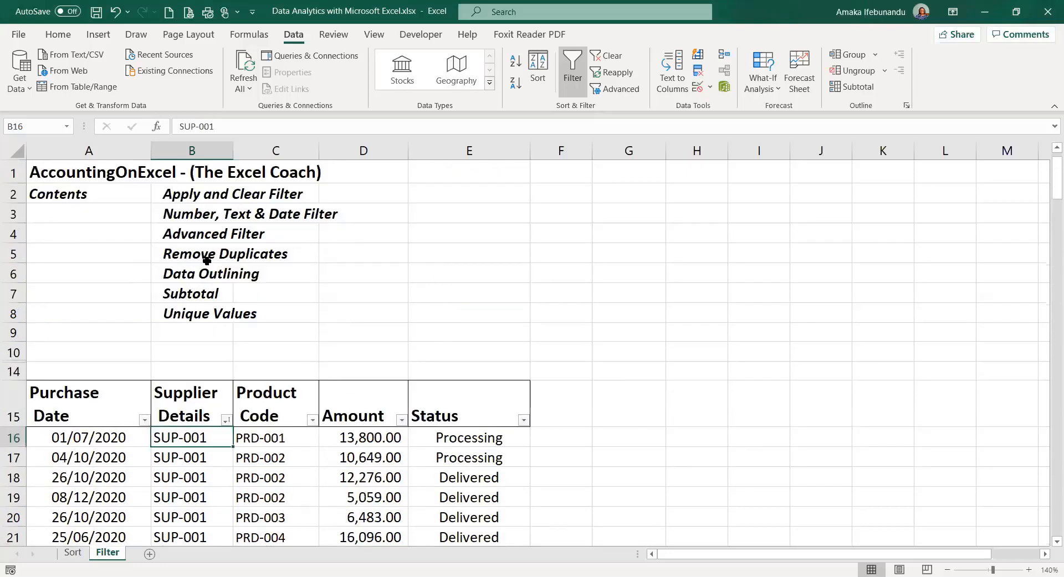
pyautogui.scroll(-4, 200, 246)
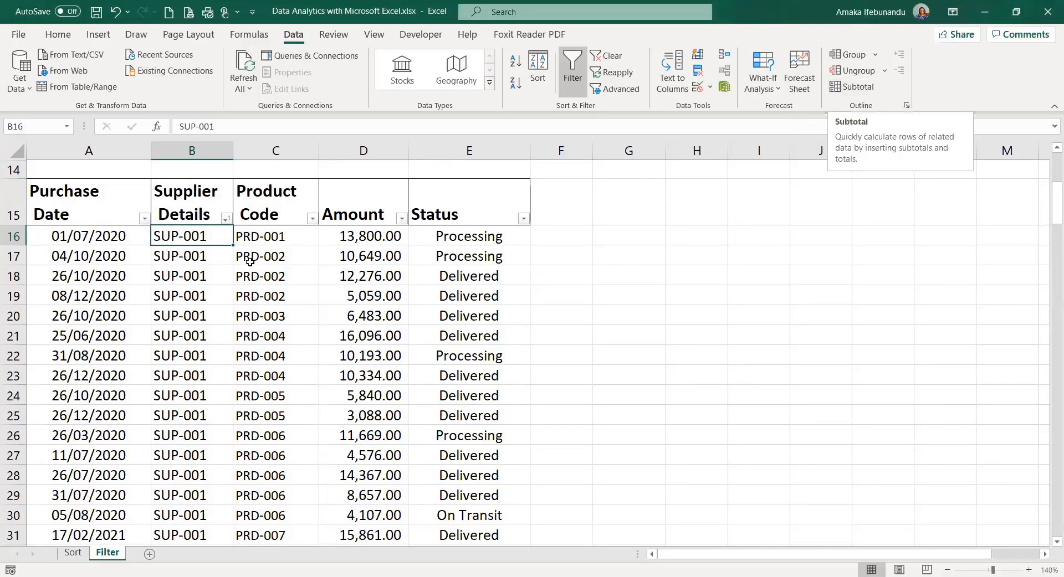
# Step: Set up a Subtotal for the purchase list that uses the Sum function at each change in Supplier Details
pyautogui.click(192, 288)
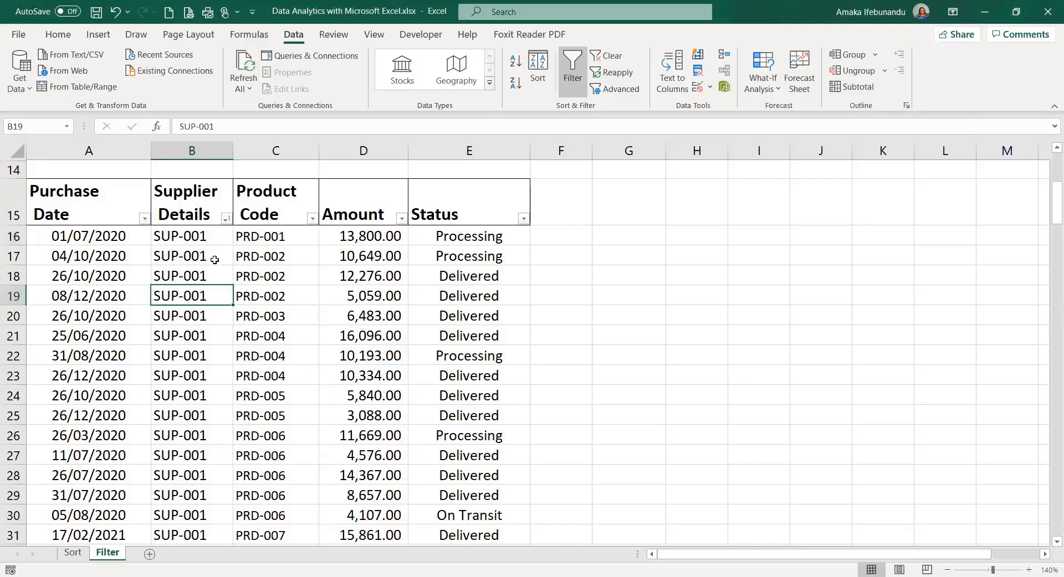
pyautogui.click(283, 312)
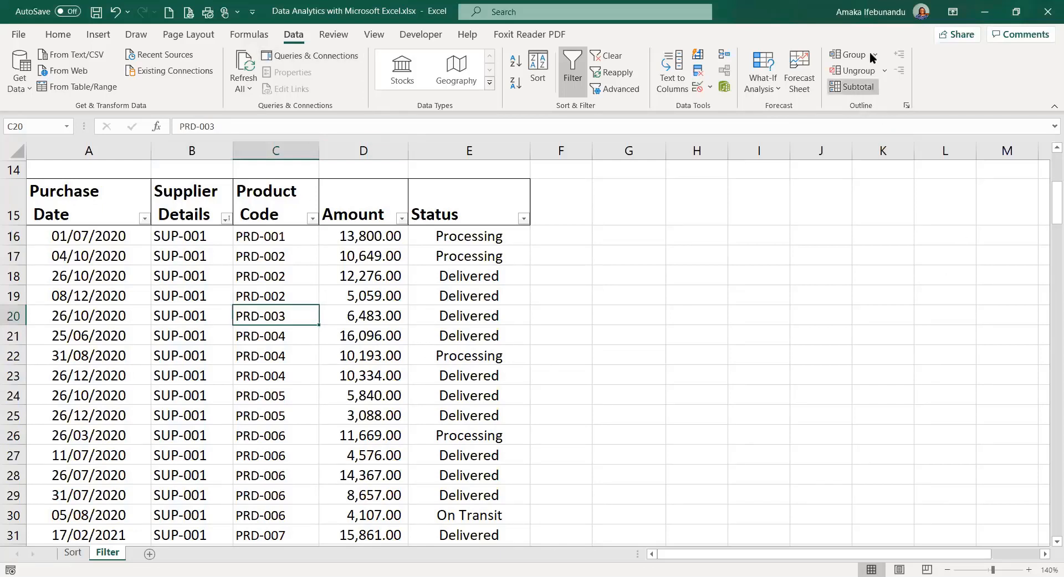
pyautogui.click(851, 88)
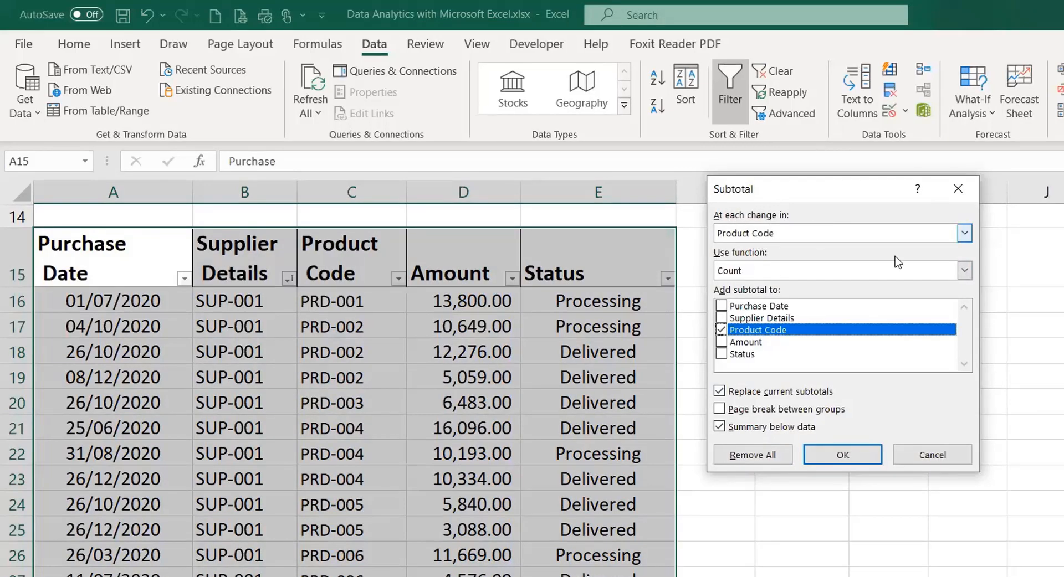
pyautogui.click(965, 237)
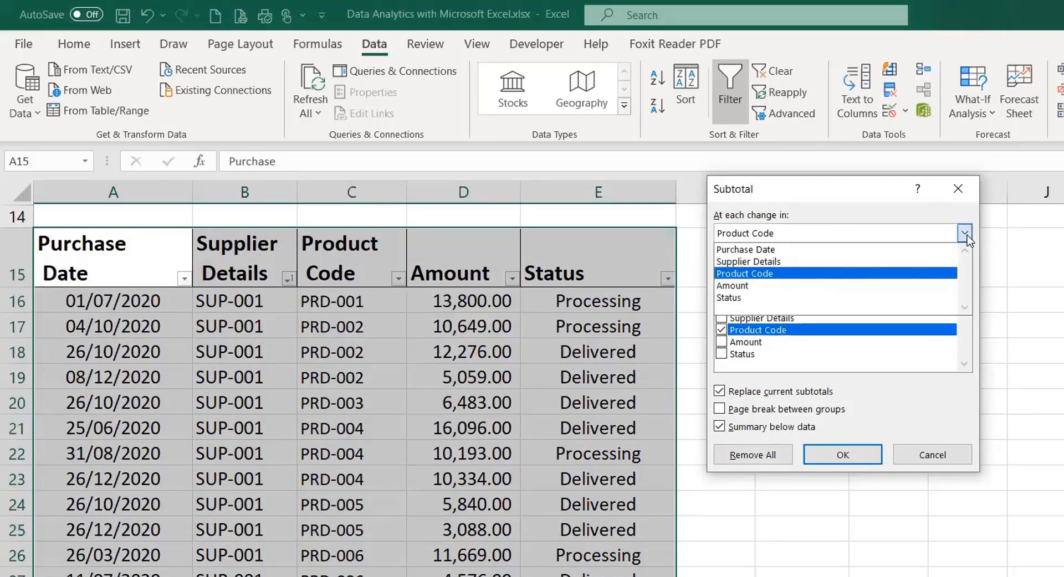
pyautogui.click(762, 263)
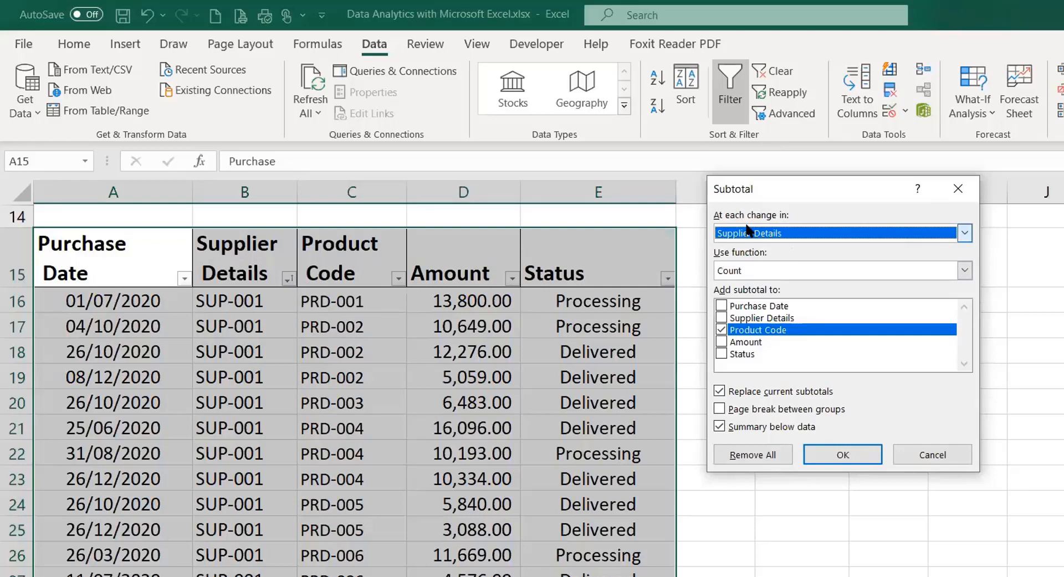
pyautogui.click(964, 270)
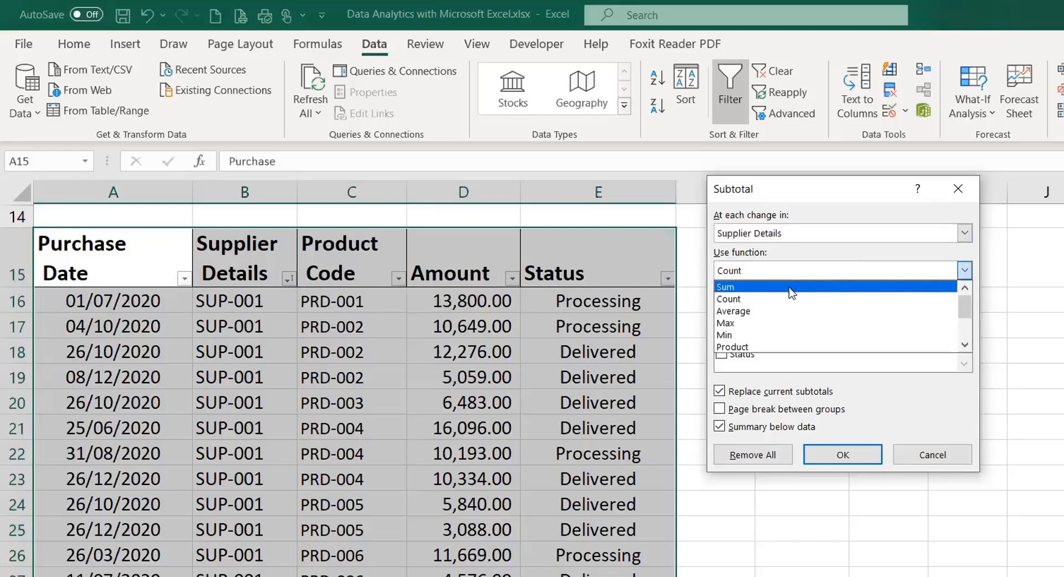
pyautogui.click(740, 287)
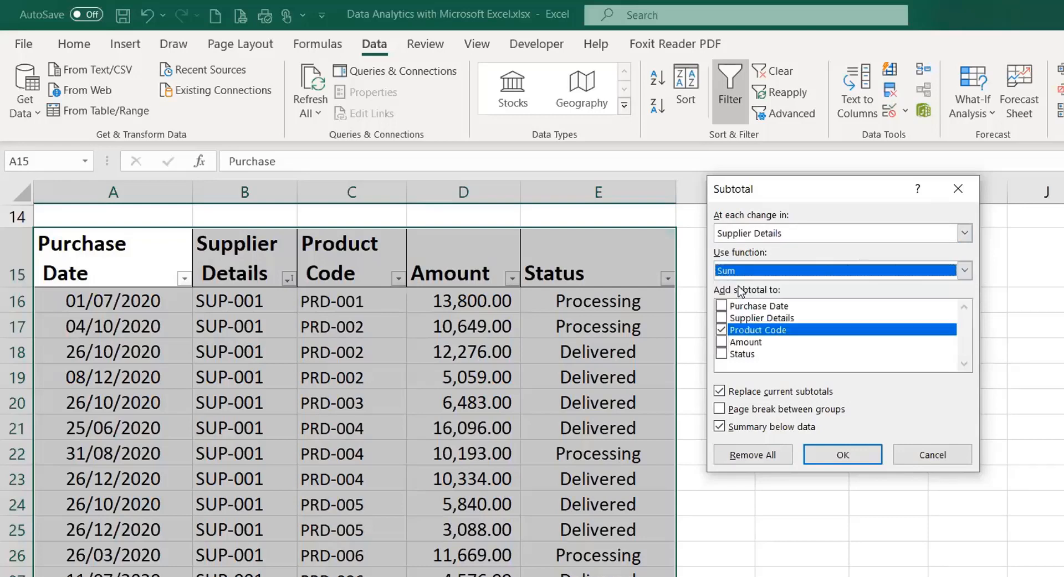
# Step: Add the subtotal to Amount instead of Product Code and apply it to the list
pyautogui.click(721, 342)
pyautogui.click(721, 331)
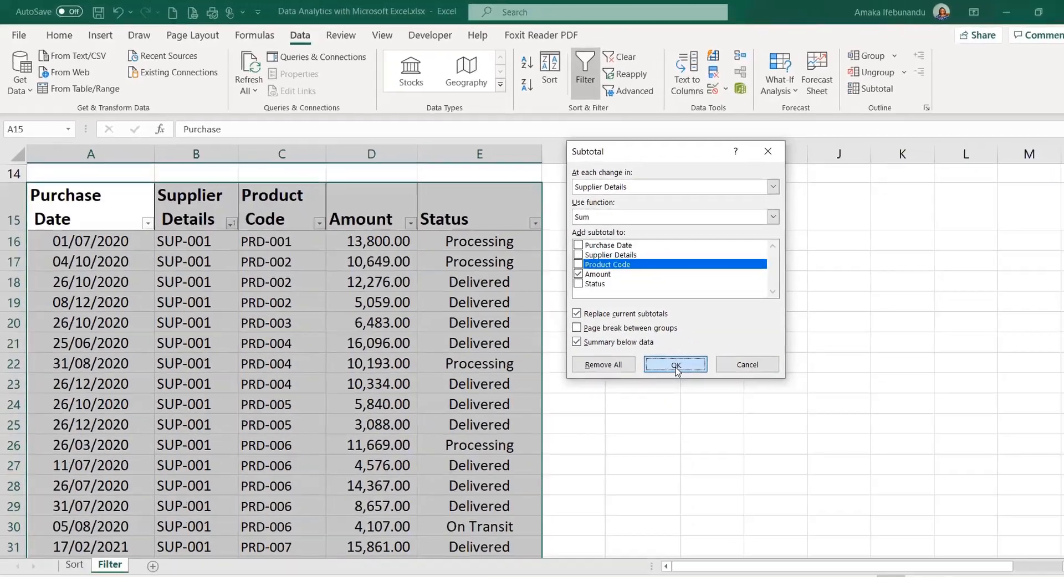
pyautogui.click(810, 438)
pyautogui.click(338, 387)
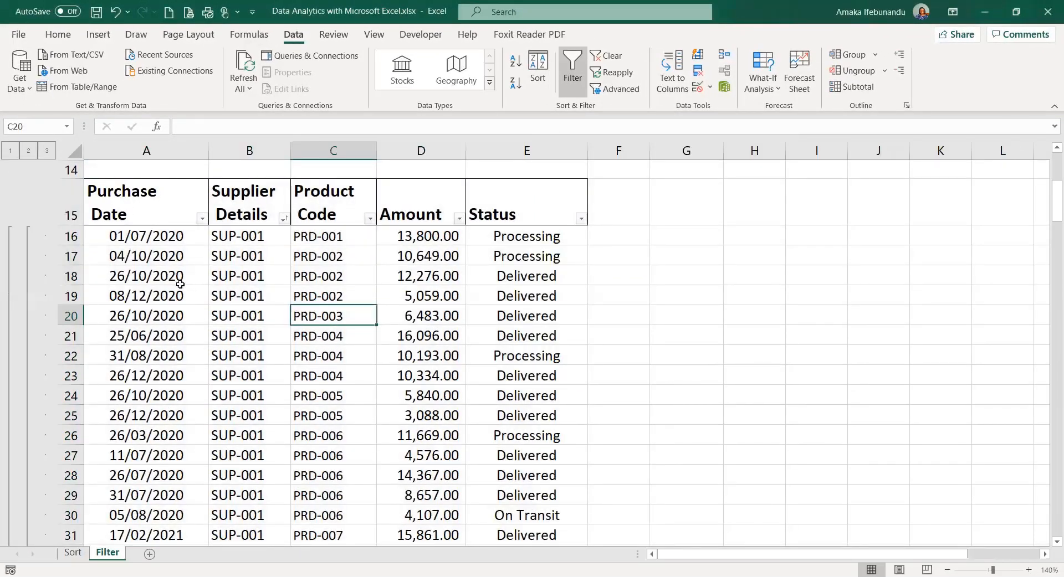
# Step: Find the SUP-001 Total row and inspect its amount formula alongside the SUP-001 records above it
pyautogui.scroll(-3, 210, 249)
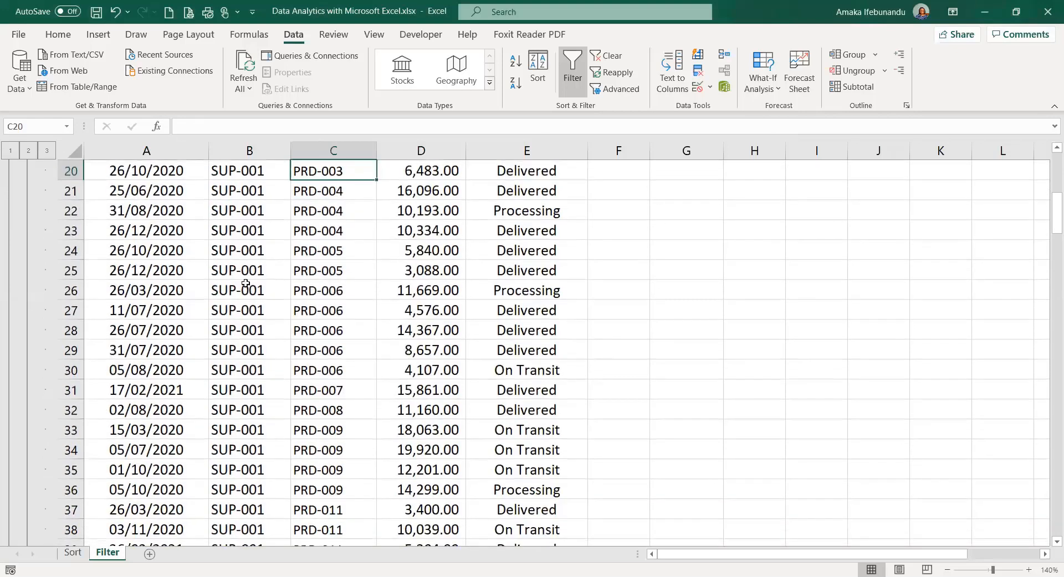
pyautogui.scroll(-1, 252, 443)
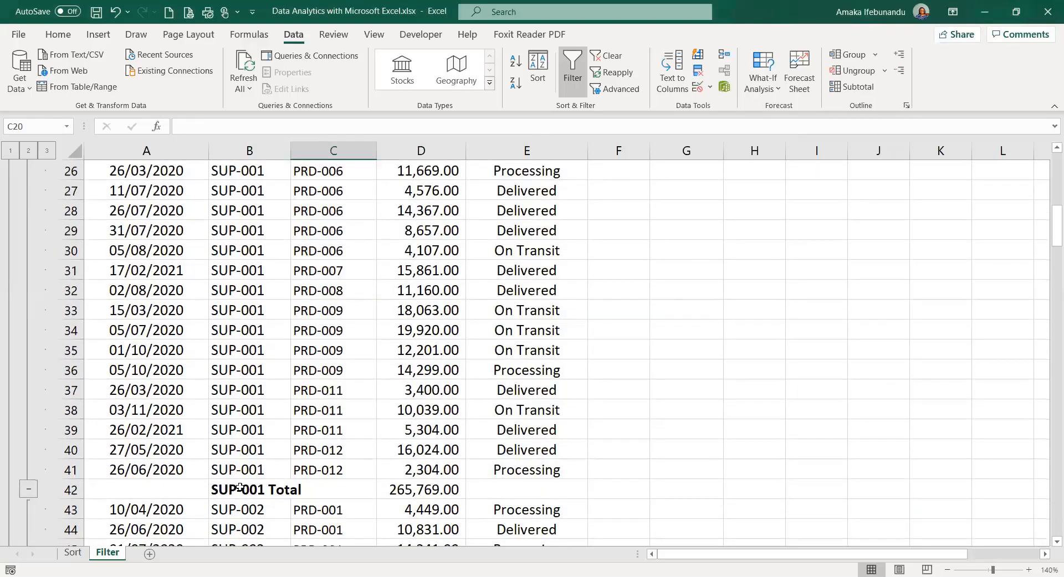
pyautogui.click(421, 490)
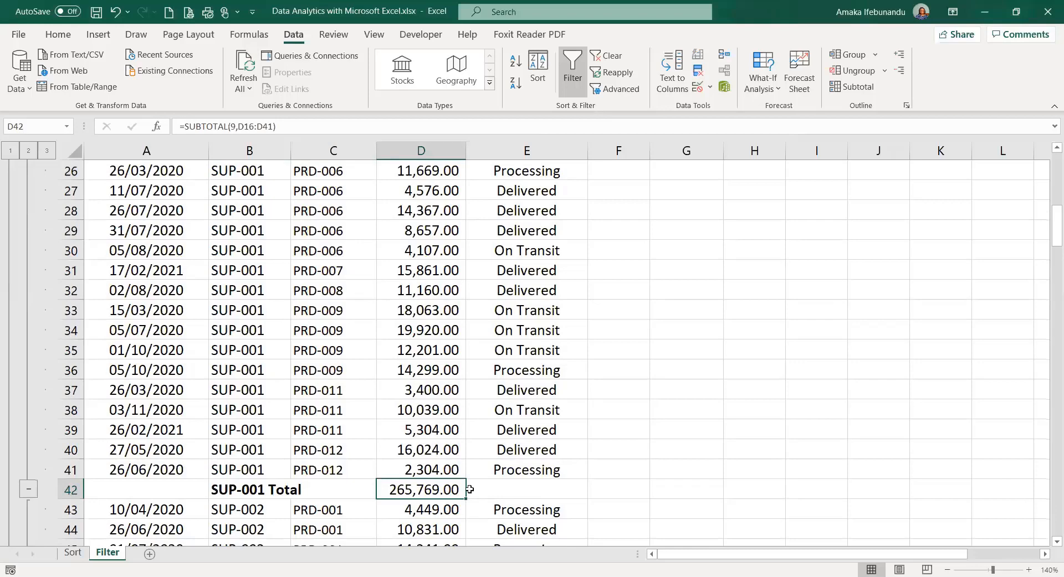
pyautogui.scroll(2, 469, 415)
pyautogui.scroll(5, 469, 415)
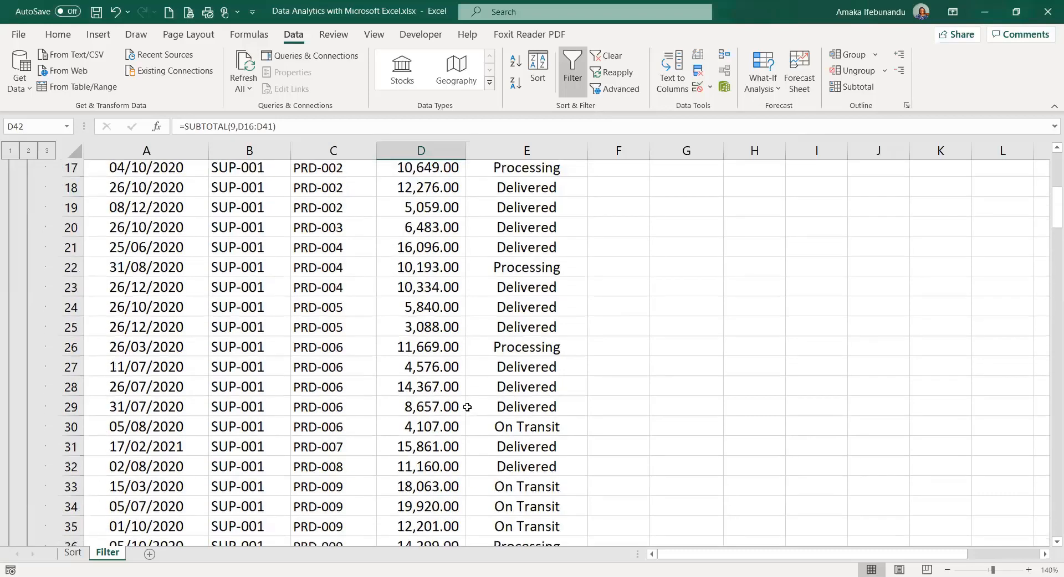
pyautogui.scroll(-3, 470, 400)
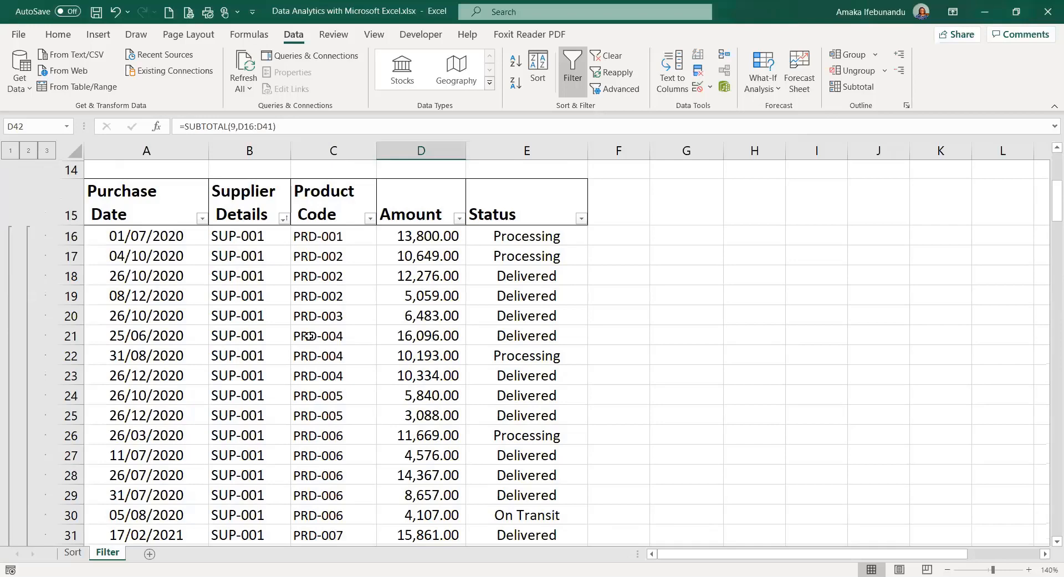
# Step: Select the SUP-001 amounts in D16:D41 to compare their sum with the SUP-001 Total in D42
pyautogui.scroll(-2, 220, 309)
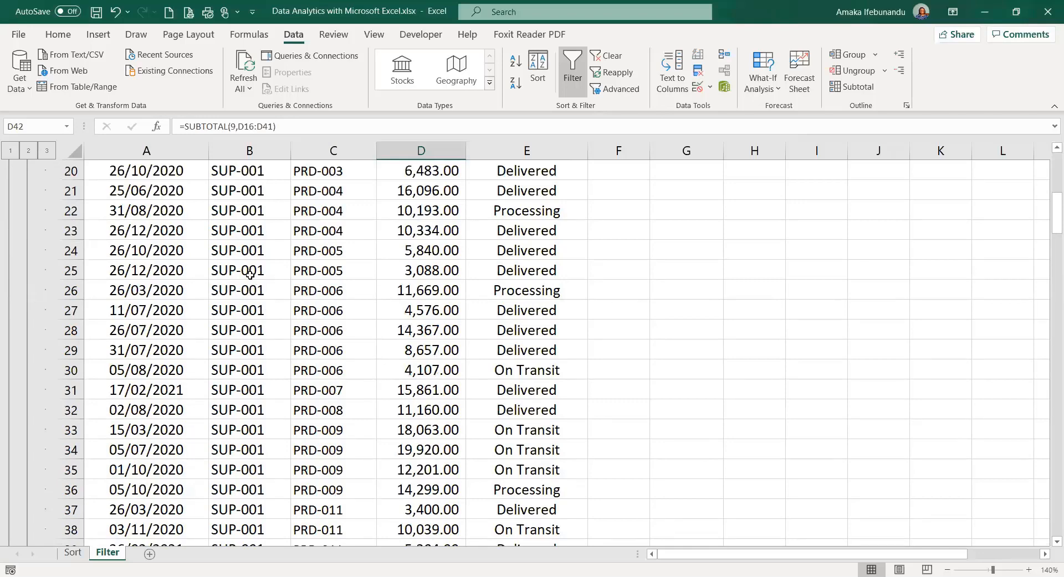
pyautogui.scroll(-5, 250, 275)
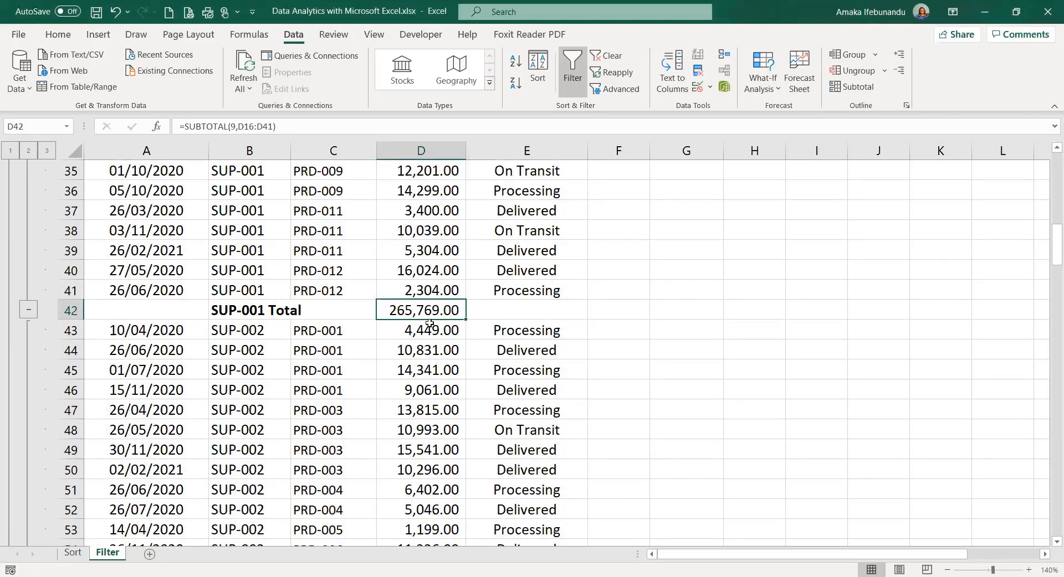
pyautogui.moveTo(442, 289); pyautogui.dragTo(436, 236)
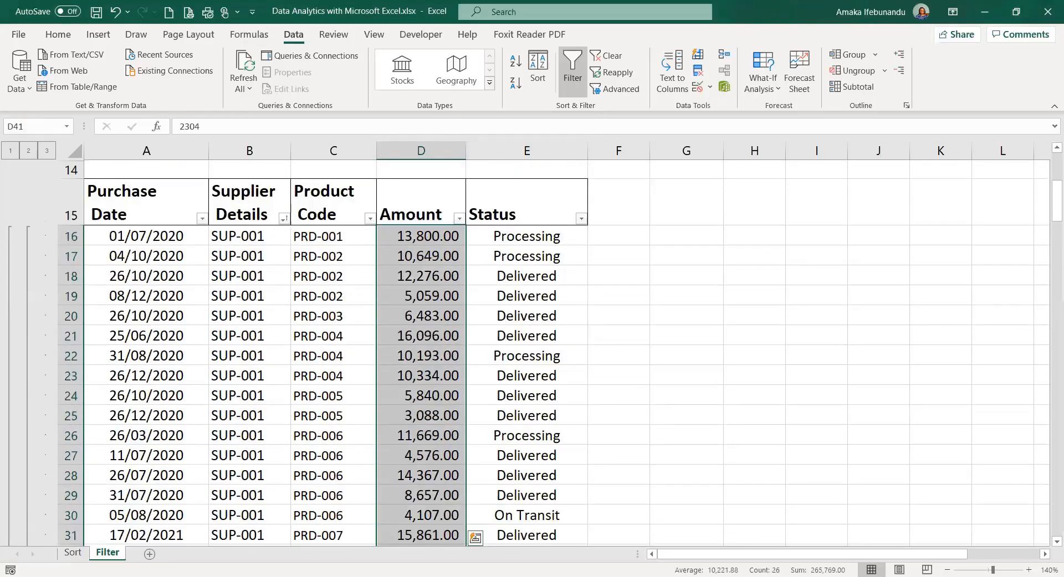
pyautogui.scroll(-5, 759, 522)
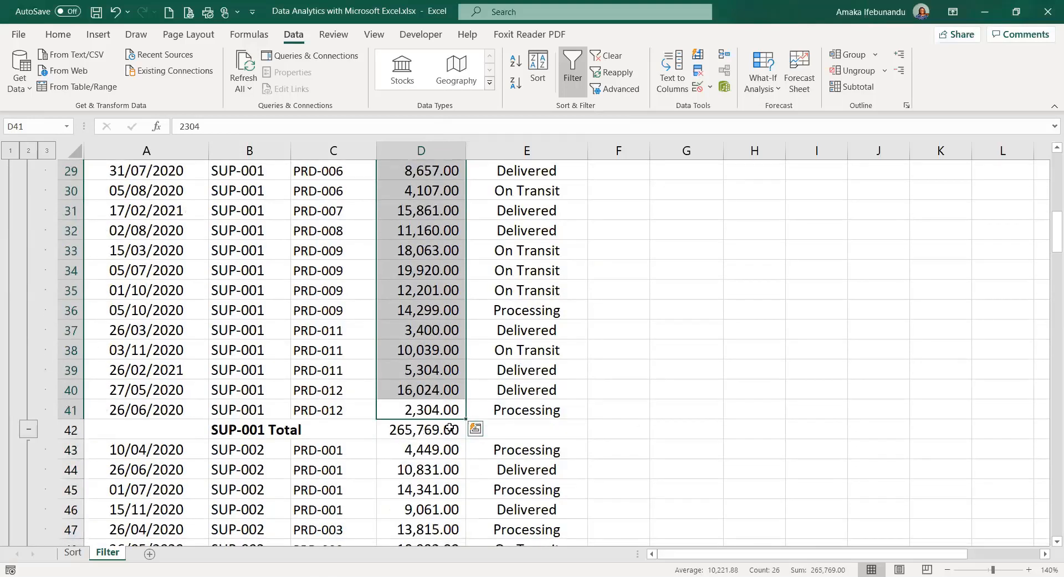
pyautogui.click(439, 432)
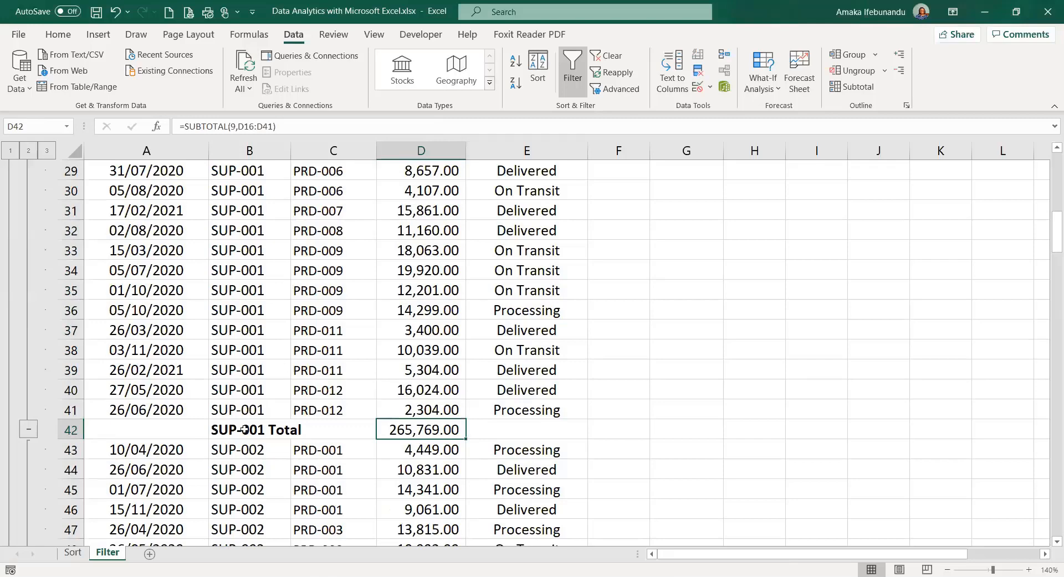
# Step: Examine the SUP-002 records and inspect the formula of the SUP-002 Total amount
pyautogui.scroll(-8, 243, 416)
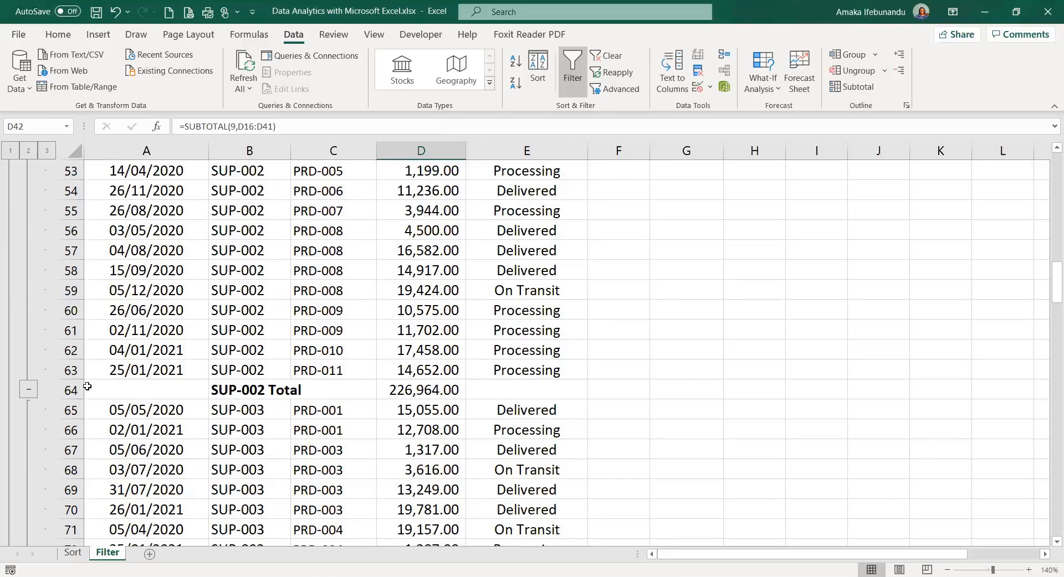
pyautogui.scroll(-3, 244, 388)
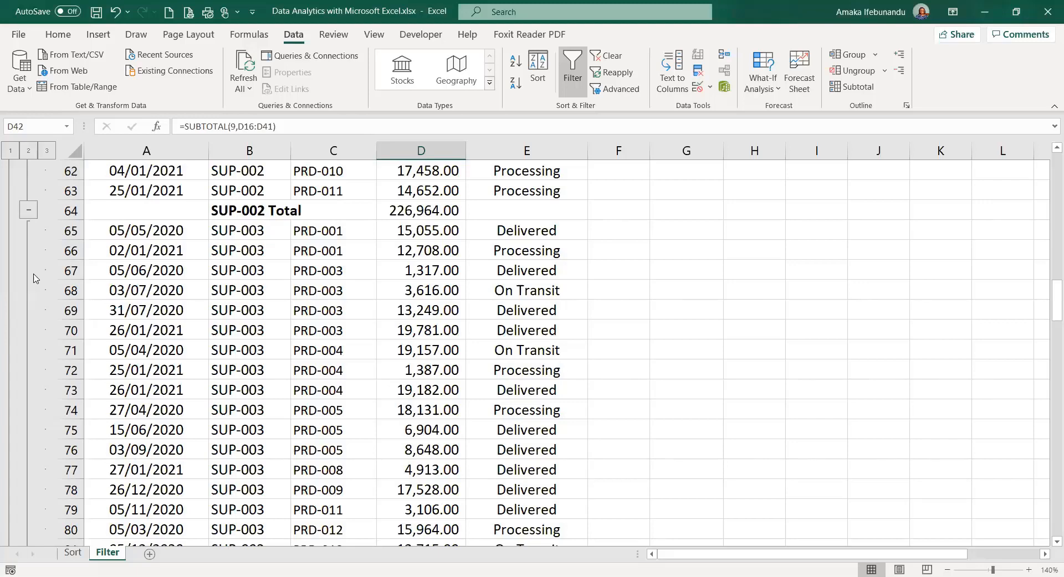
pyautogui.scroll(2, 277, 200)
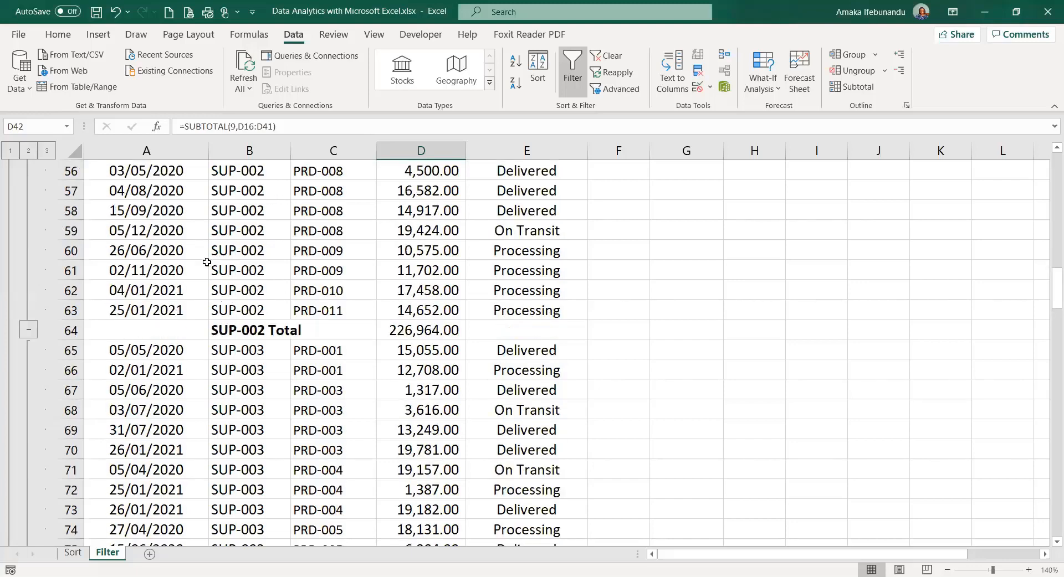
pyautogui.scroll(3, 294, 309)
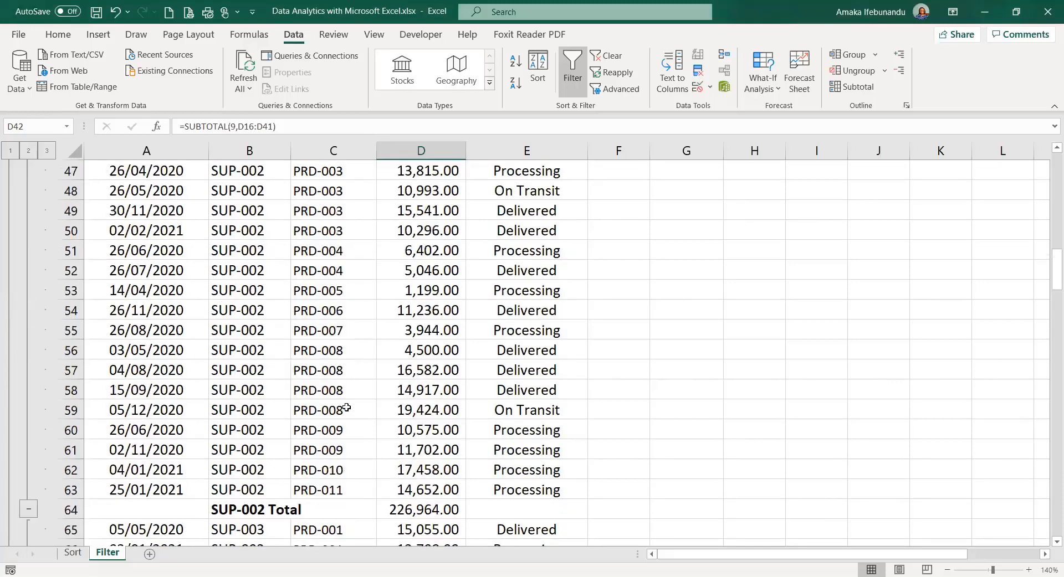
pyautogui.click(410, 507)
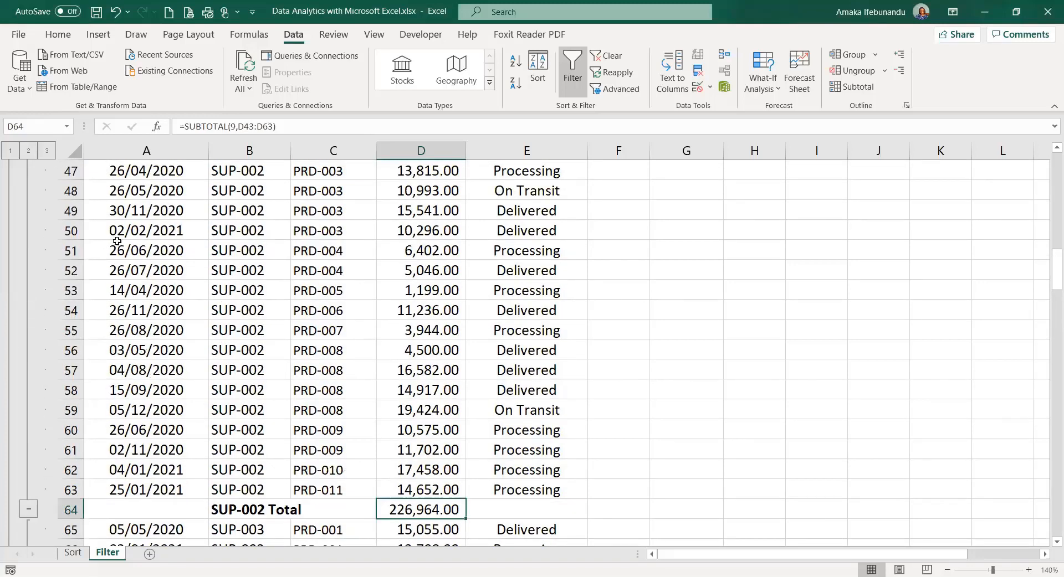
# Step: Reduce the outline to level 2 so only the supplier totals and the grand total are displayed
pyautogui.scroll(3, 165, 271)
pyautogui.scroll(-3, 165, 270)
pyautogui.click(27, 152)
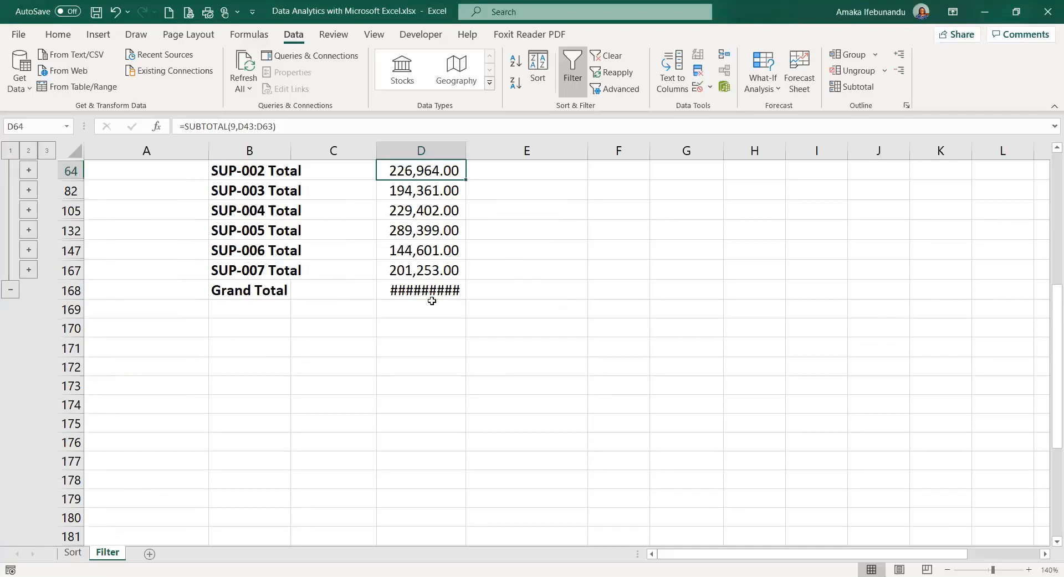
# Step: Widen the Amount column so the grand total fits, and review the supplier totals down to the Grand Total row
pyautogui.moveTo(466, 149); pyautogui.dragTo(502, 149)
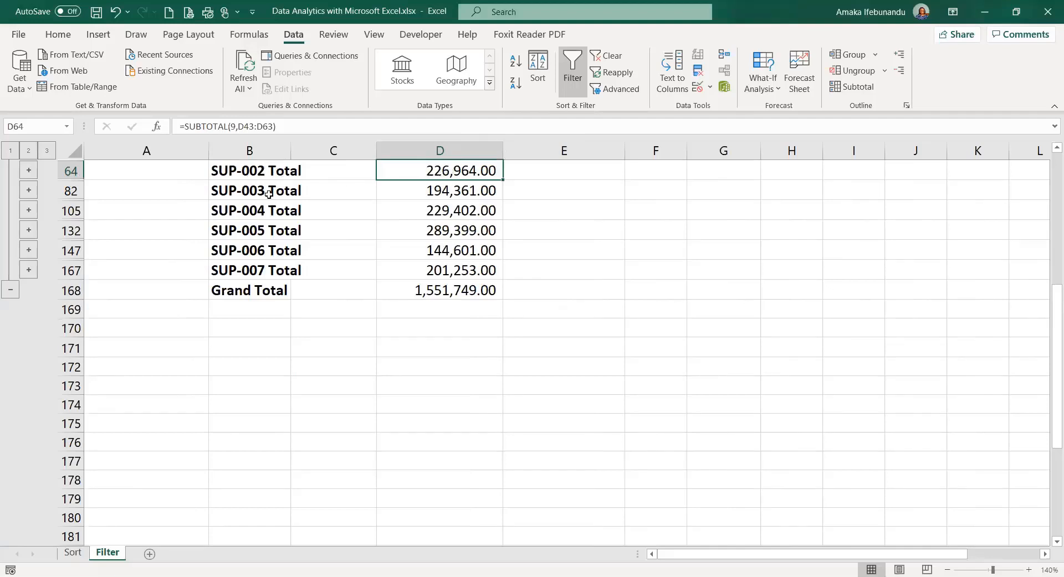
pyautogui.scroll(2, 261, 195)
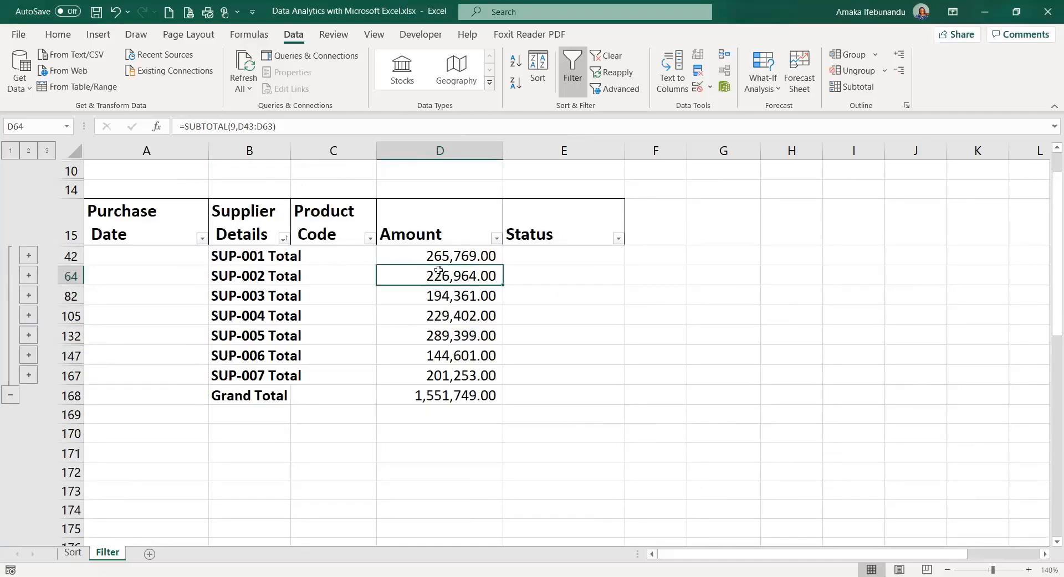
pyautogui.click(248, 400)
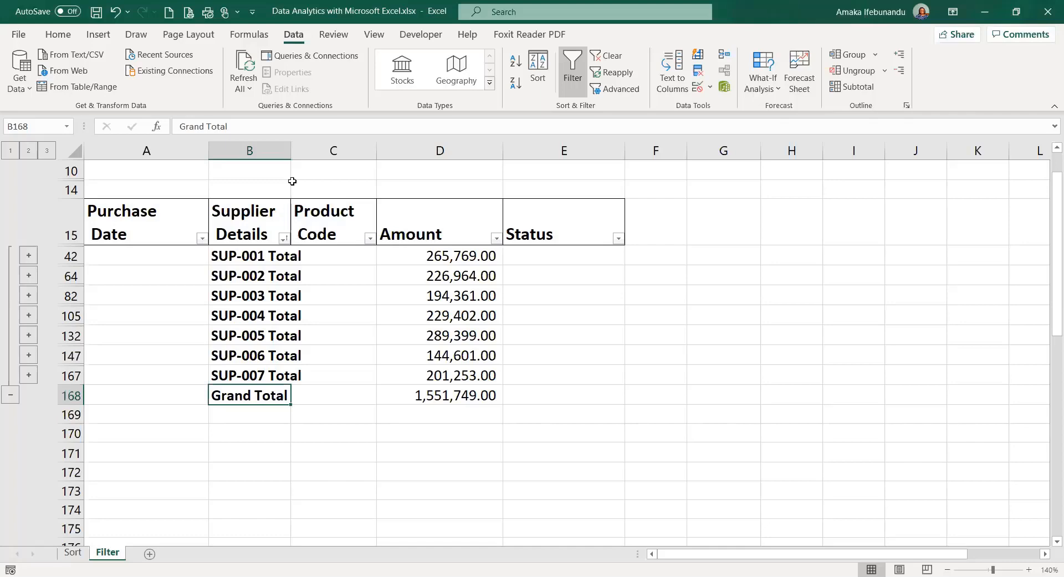
# Step: Expand the outline to level 3 and examine the individual purchase records around the SUP-001 Total row
pyautogui.click(47, 151)
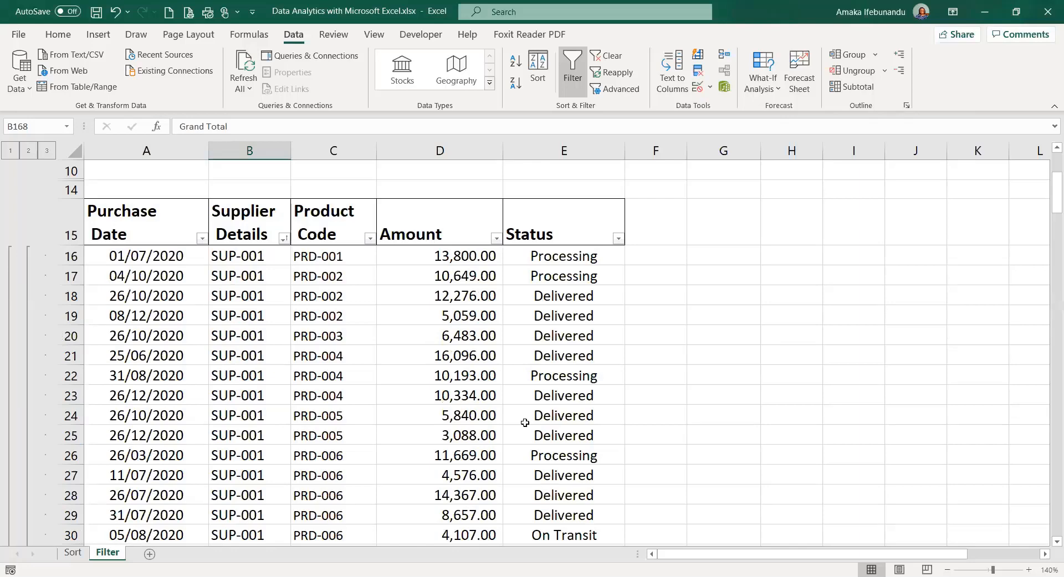
pyautogui.scroll(-2, 338, 410)
pyautogui.scroll(-7, 338, 410)
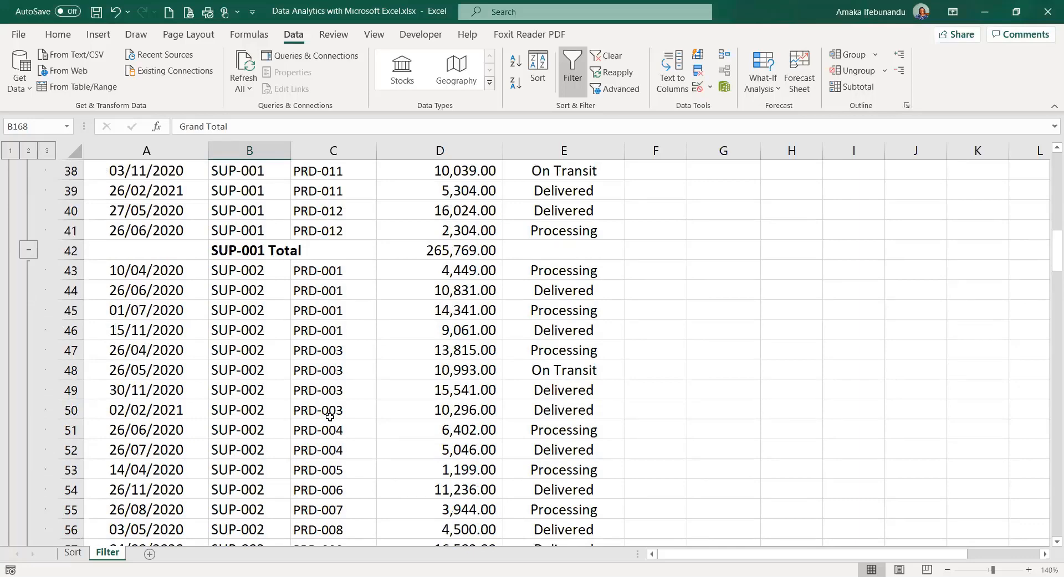
# Step: Collapse the outline to the supplier totals at level 2, and further to only the grand total at level 1
pyautogui.click(28, 152)
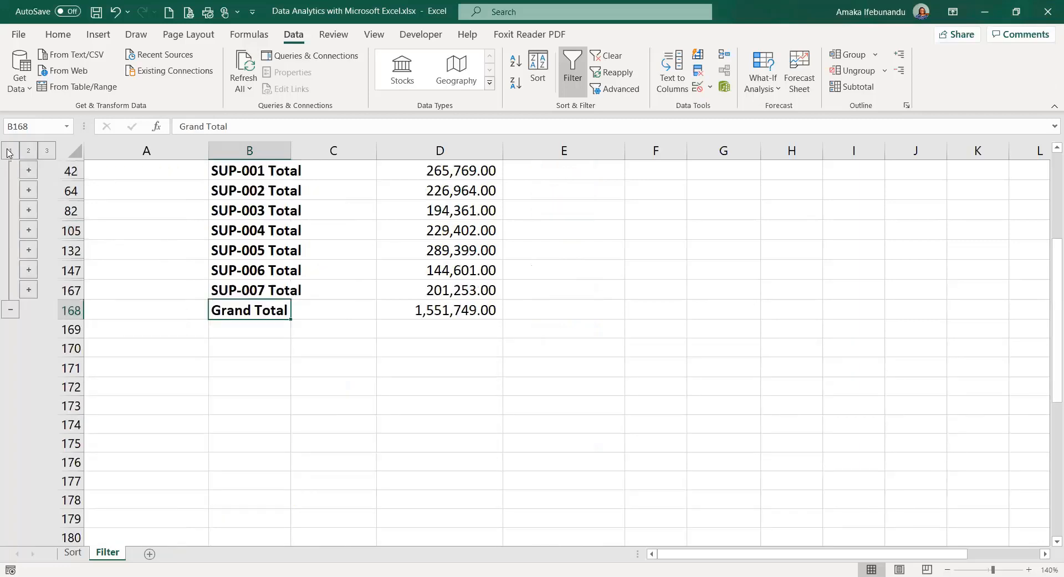
pyautogui.click(9, 152)
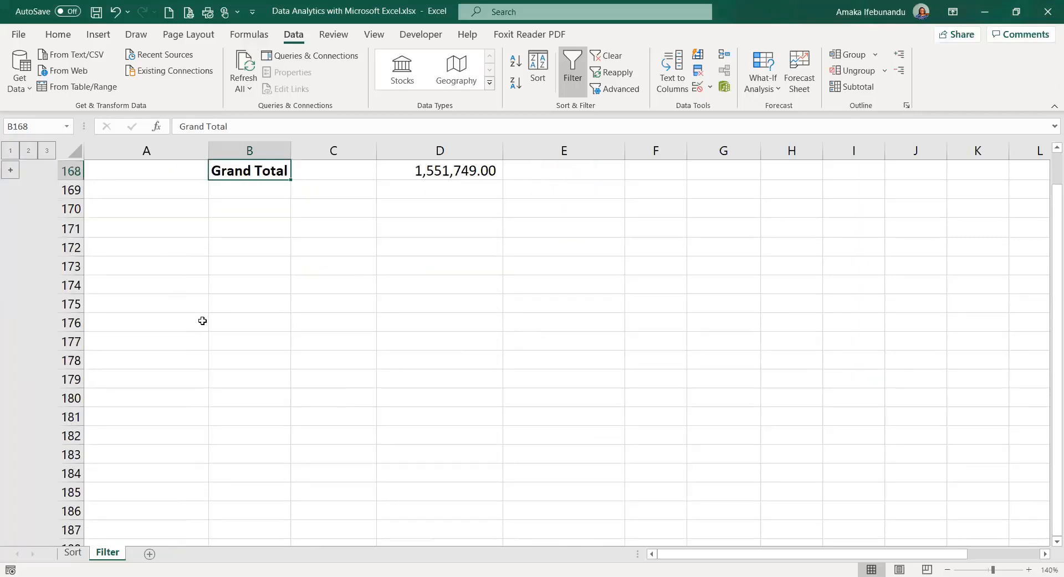
pyautogui.scroll(1, 475, 333)
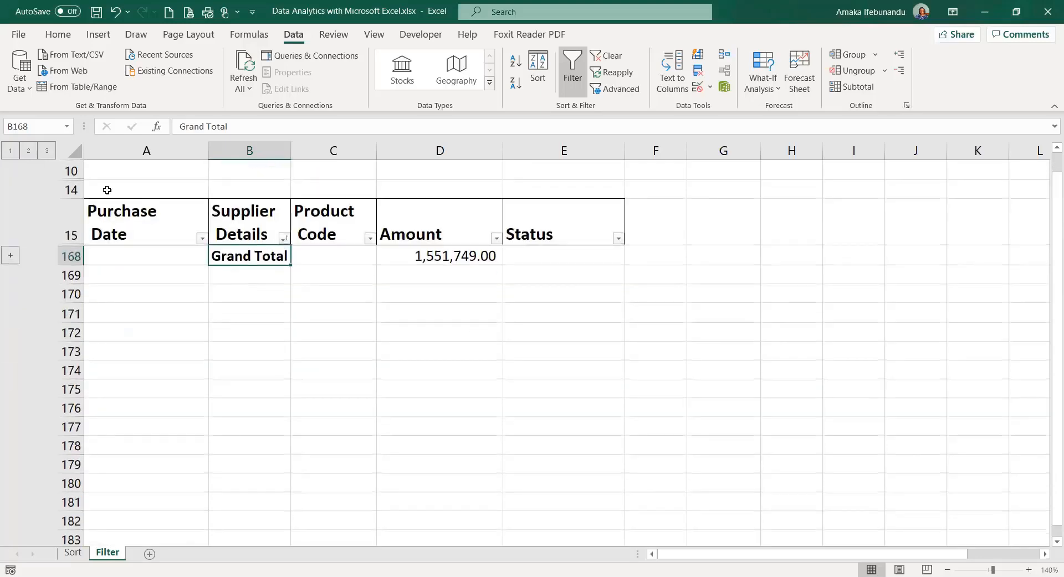
# Step: Expand the outline to level 3 and remove all subtotals from the purchase table
pyautogui.click(47, 150)
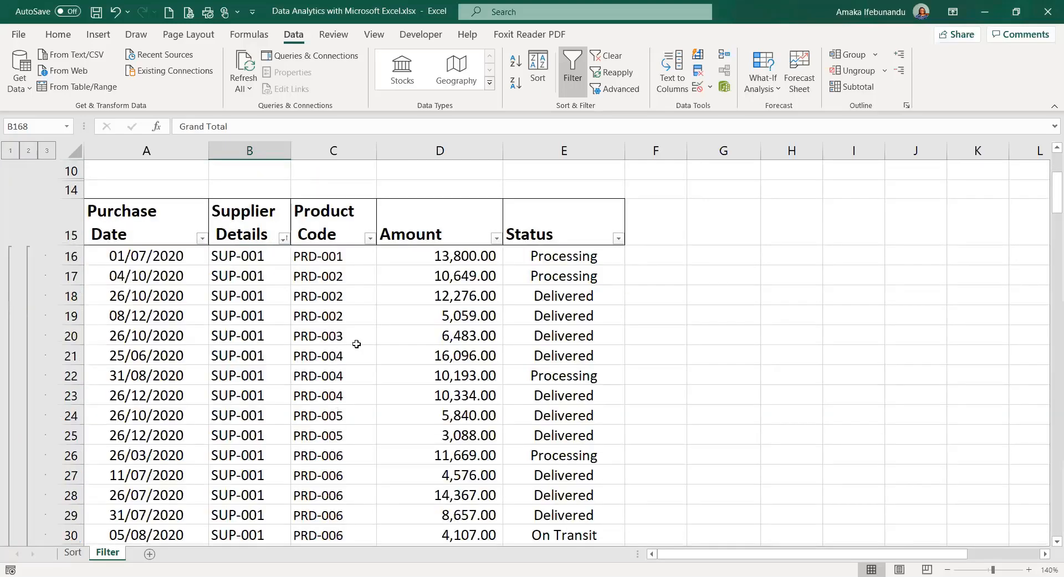
pyautogui.click(280, 301)
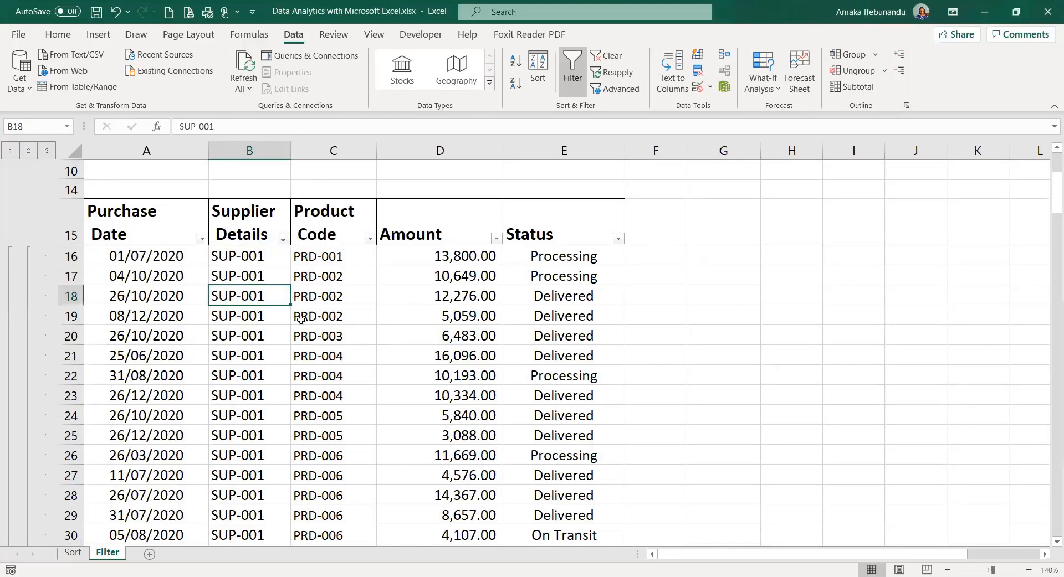
pyautogui.click(862, 88)
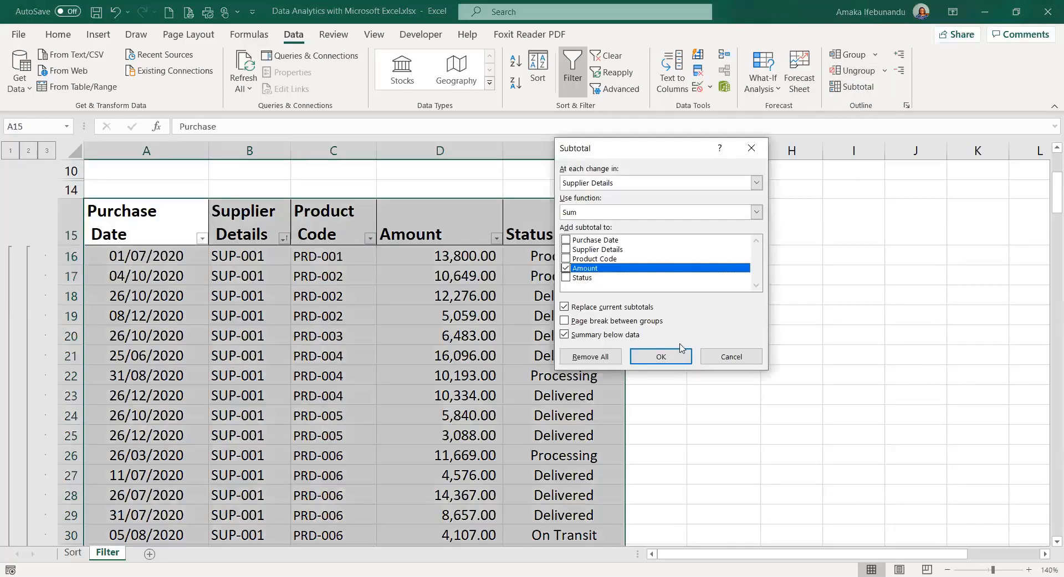
pyautogui.click(588, 358)
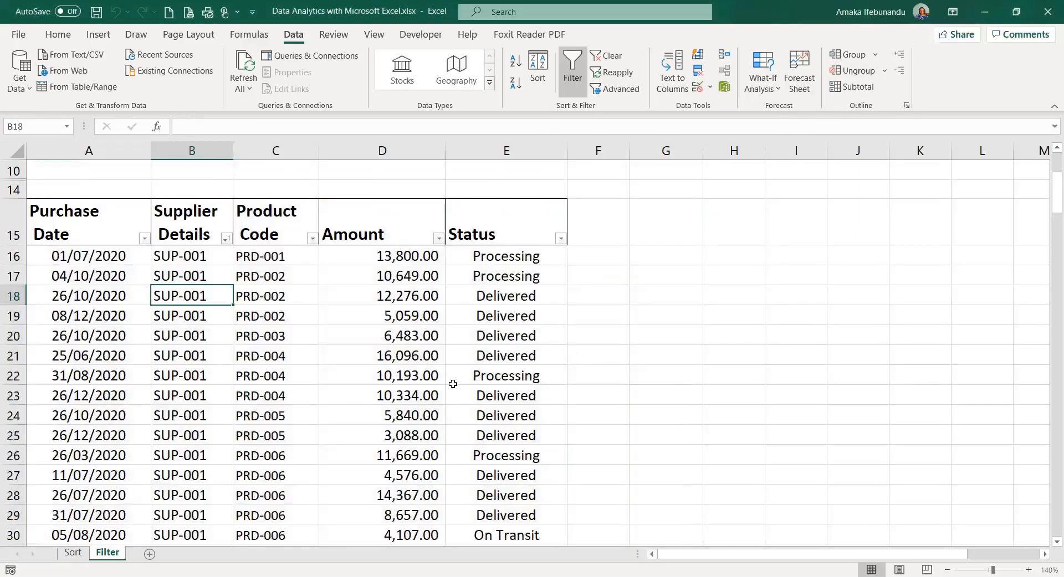
pyautogui.scroll(3, 329, 321)
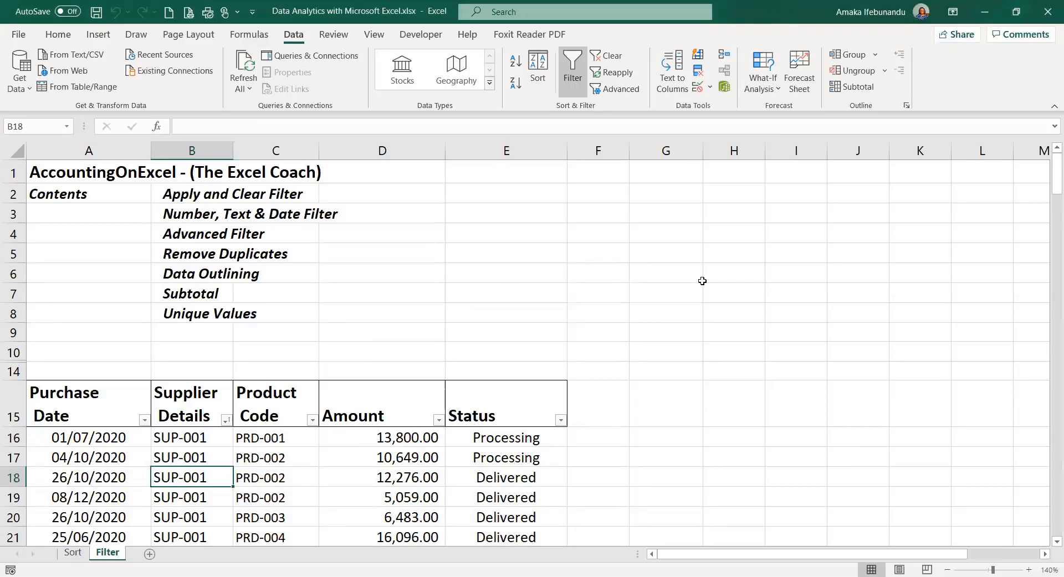
pyautogui.scroll(-3, 614, 332)
pyautogui.scroll(3, 543, 376)
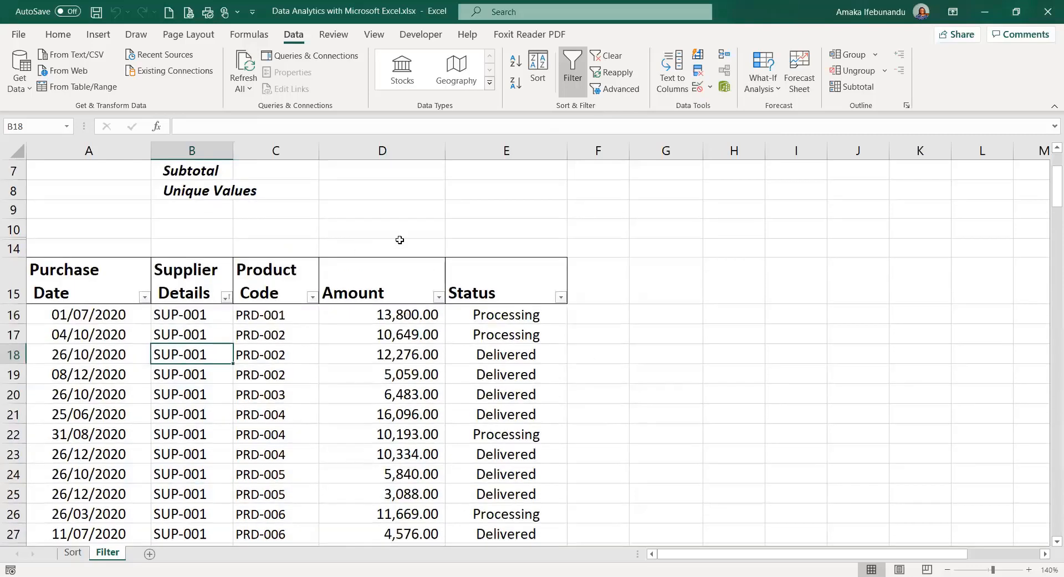